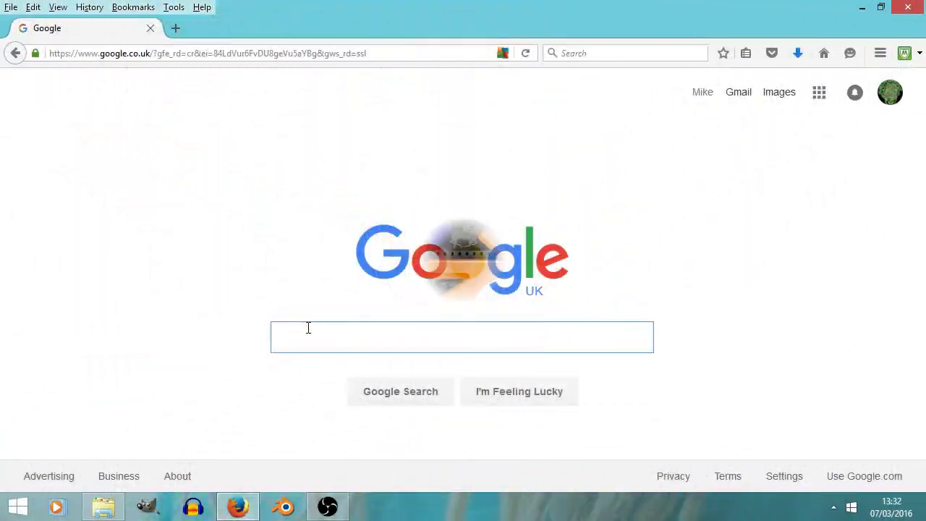
- Search Google for 'vse transform tool' and scroll down to the GitHub add-on result
text(vse)
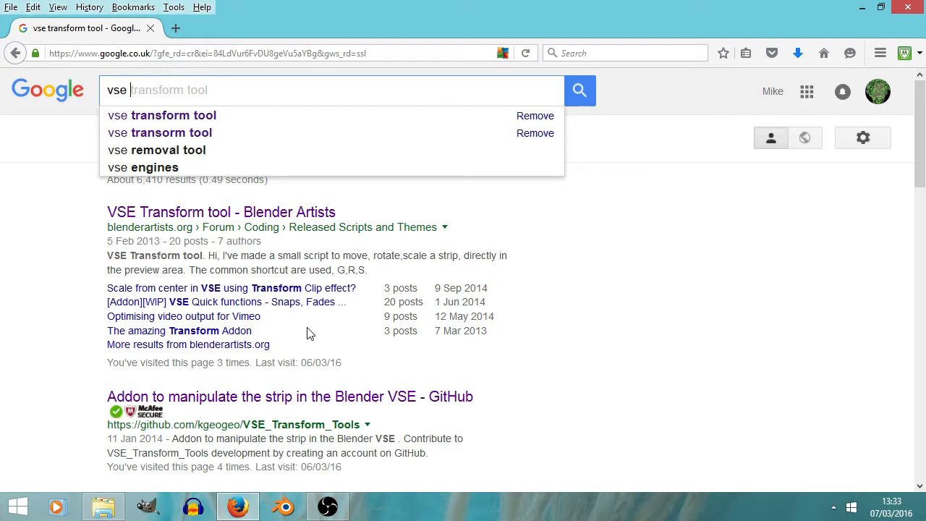
text( tra)
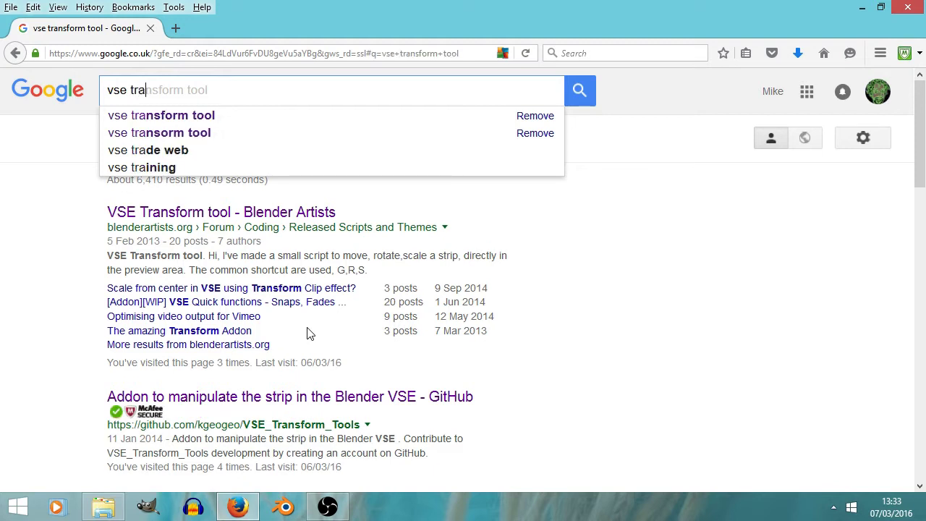
text(nsfo)
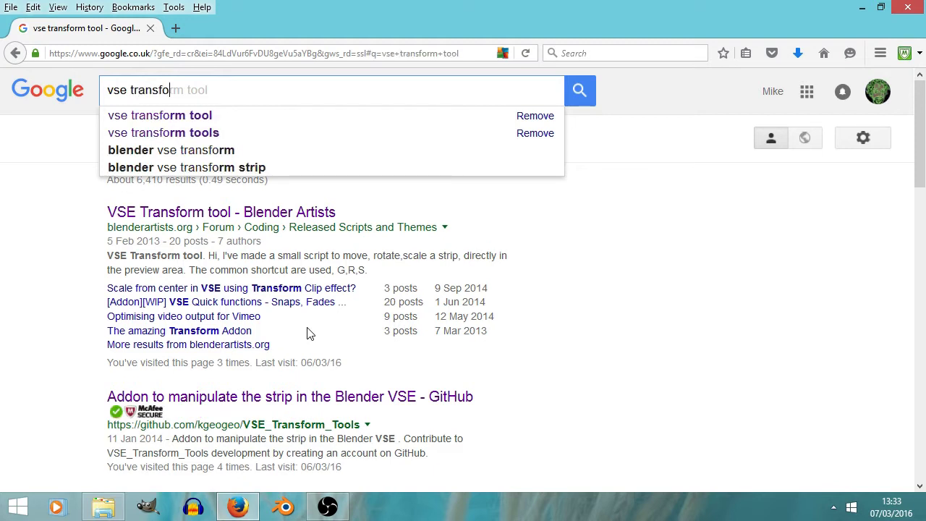
text(rm tool)
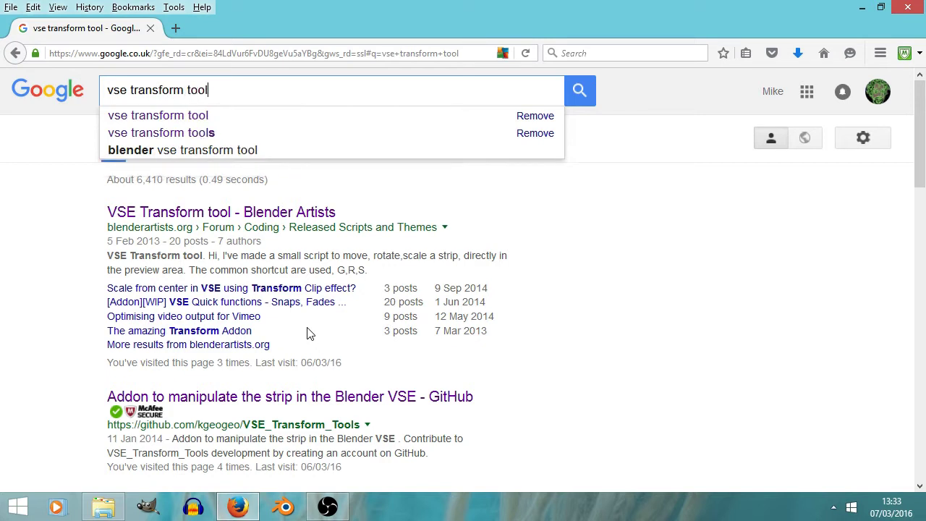
key(Return)
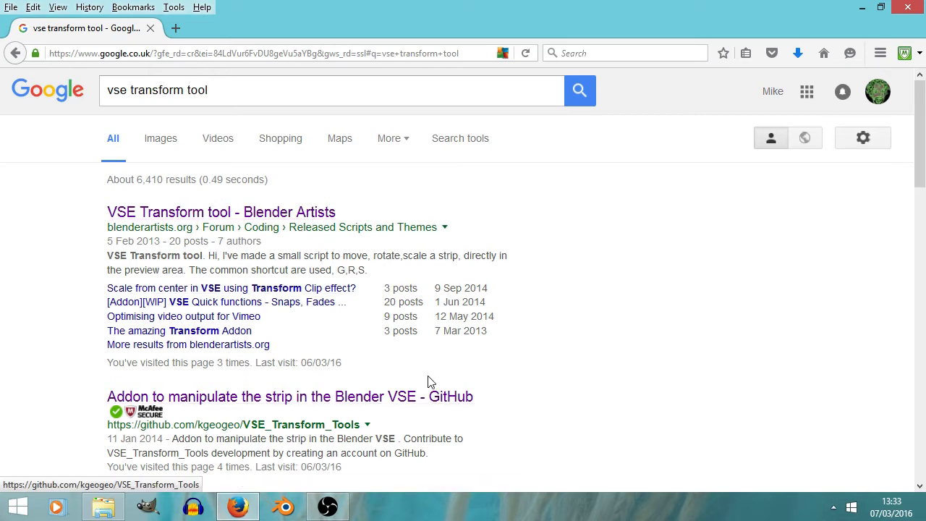
scroll(521, 397, down, 3)
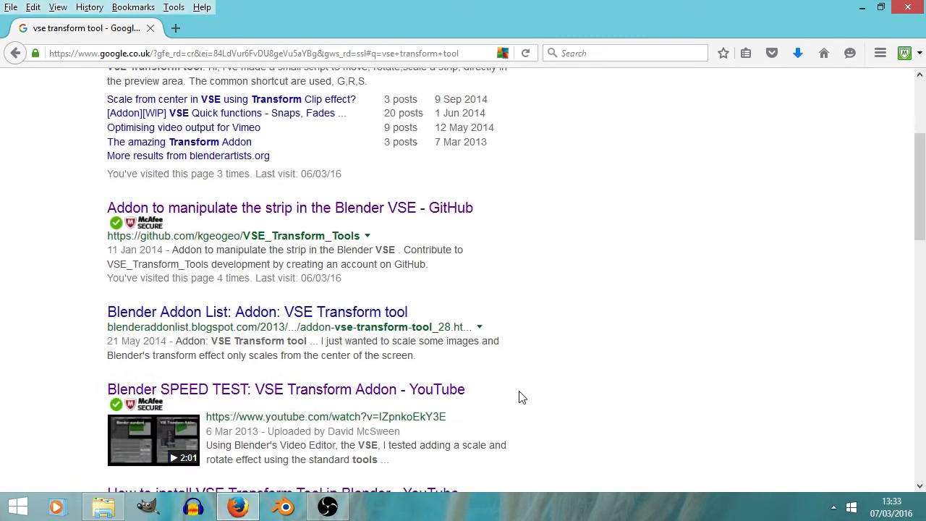
- Open the VSE_Transform_Tools GitHub repository and view its VSE_Transform_Tool.py source file
click(339, 212)
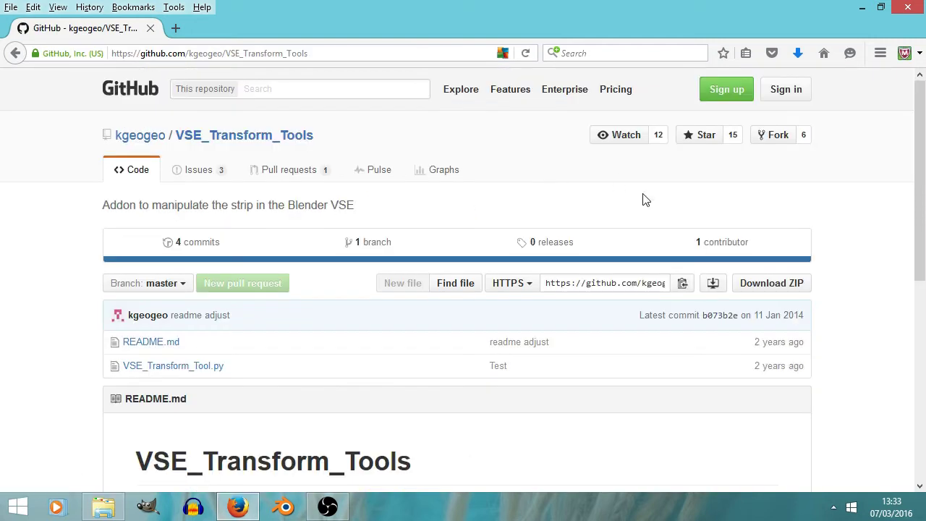
scroll(837, 232, down, 4)
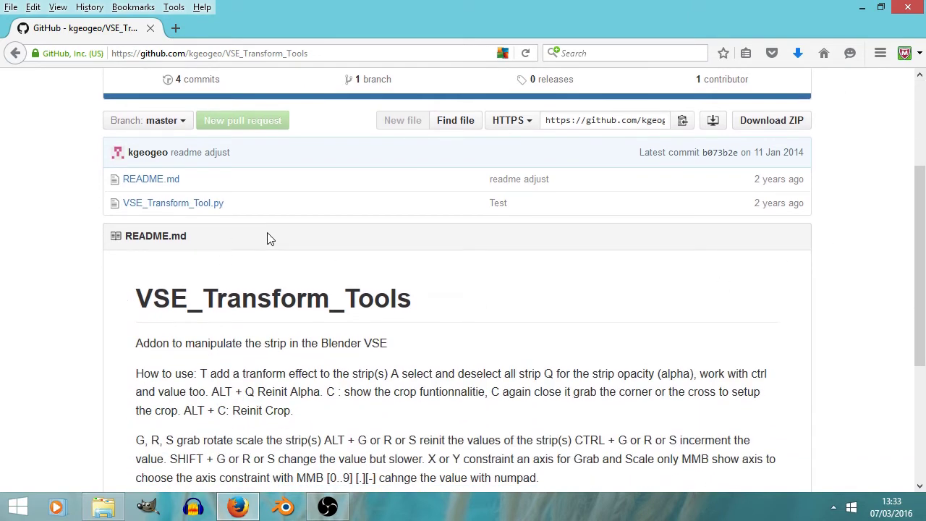
click(203, 211)
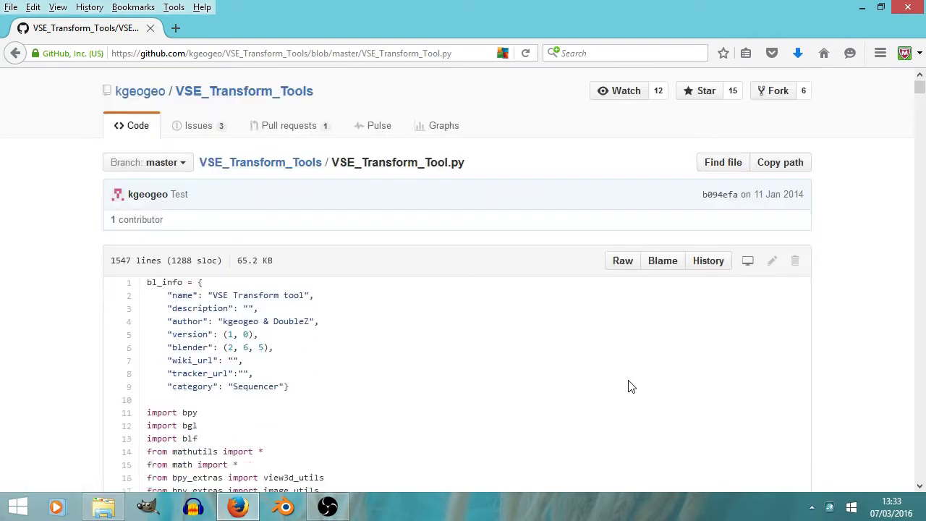
scroll(630, 385, down, 5)
scroll(630, 384, up, 1)
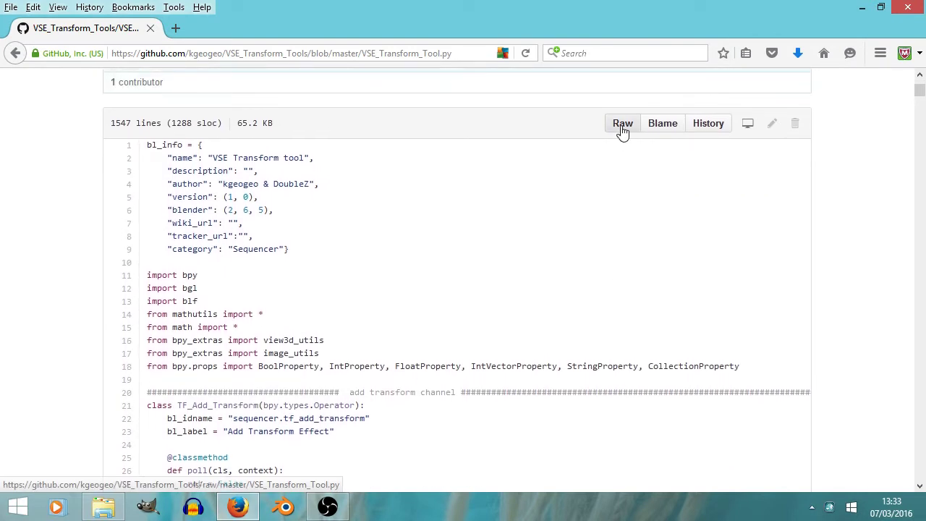
- Save the raw VSE_Transform_Tool.py into Documents\blenderfiles\addons, overwriting the existing copy
click(622, 127)
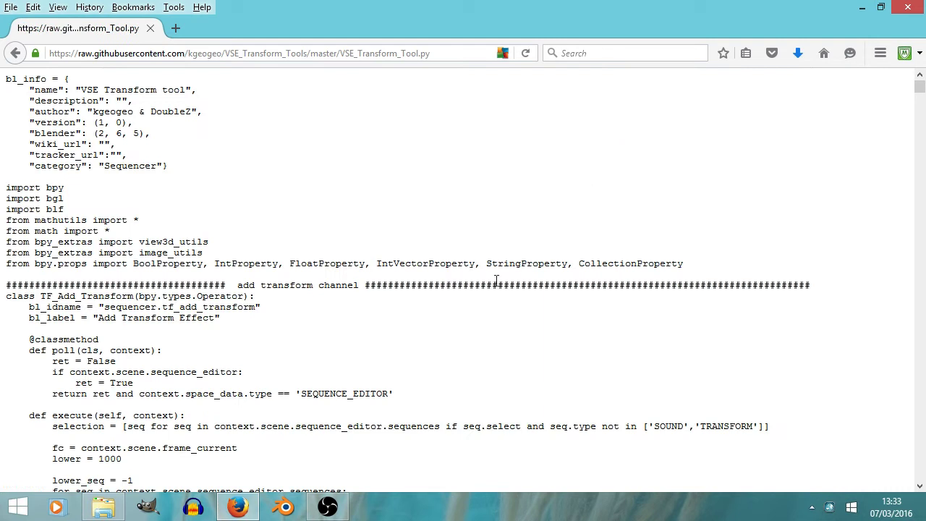
click(9, 8)
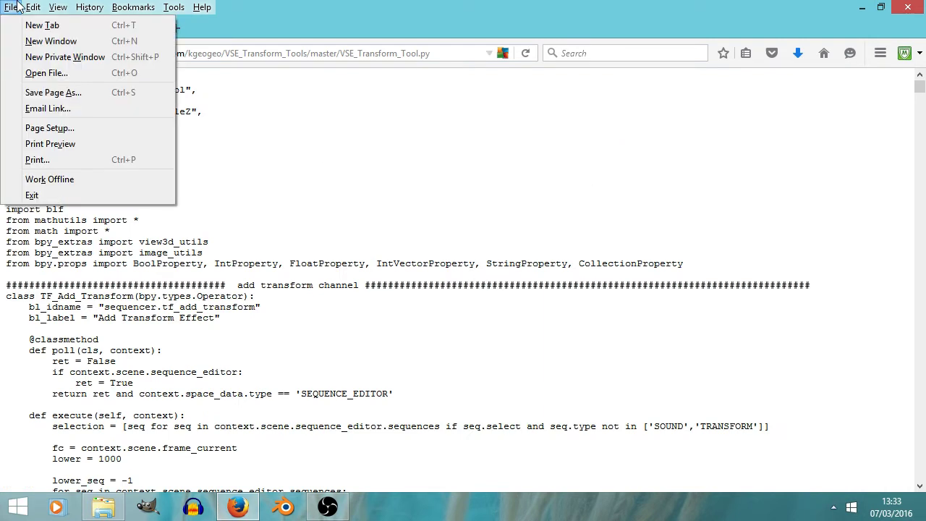
click(82, 94)
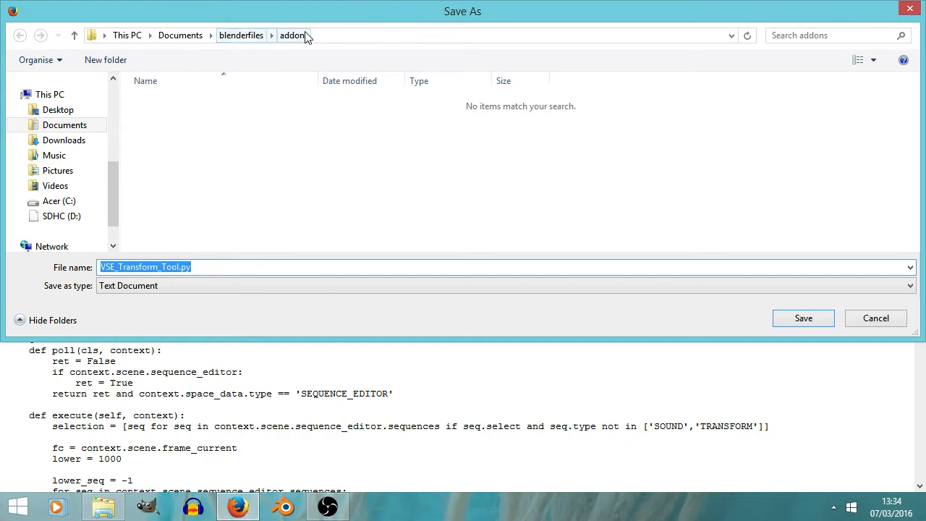
click(803, 319)
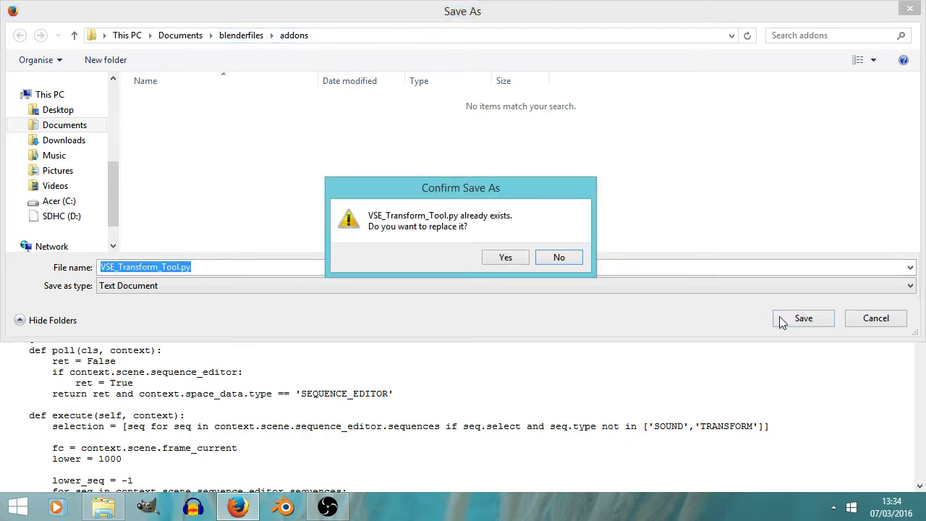
click(507, 262)
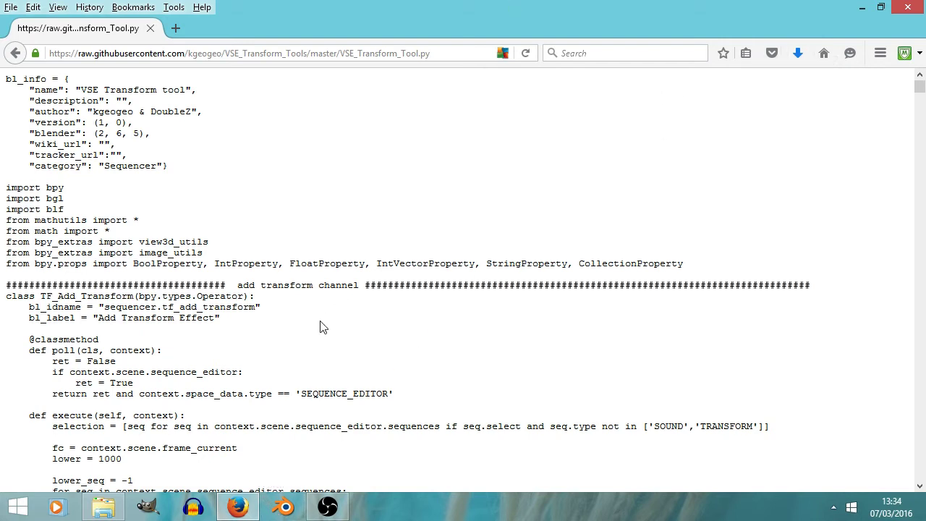
- Launch Blender and show User Preferences maximized on the Add-ons section
click(282, 508)
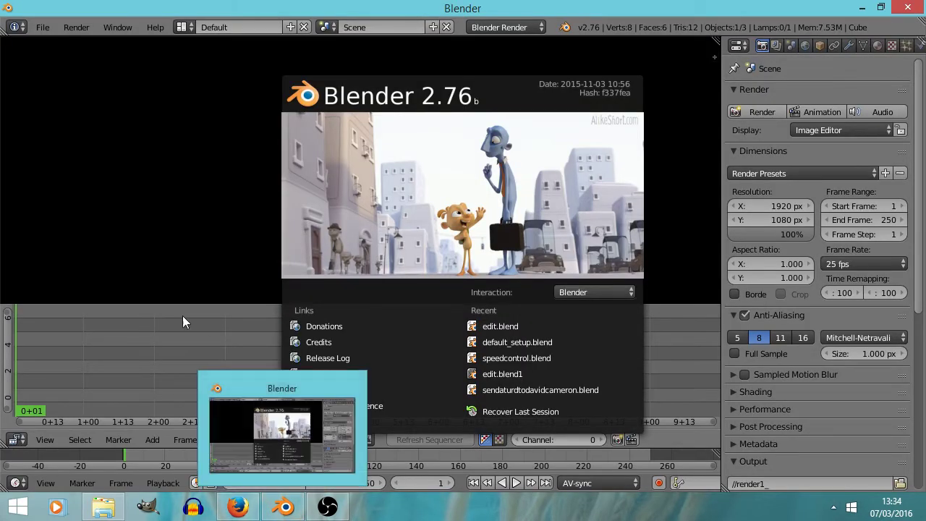
click(128, 118)
click(42, 27)
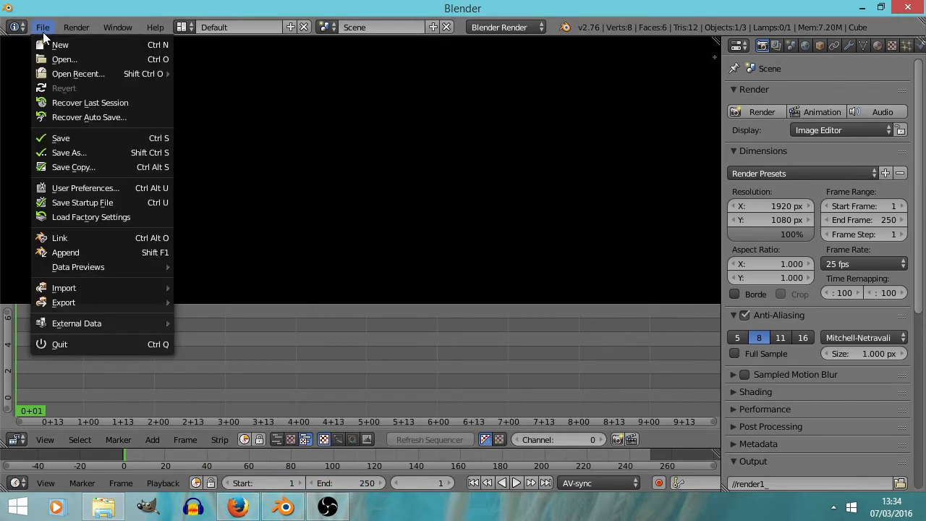
click(87, 188)
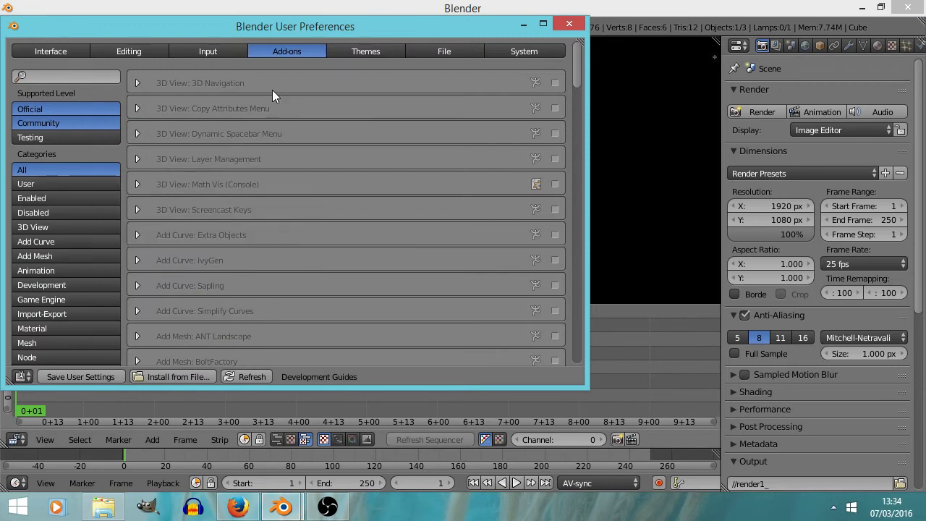
click(137, 51)
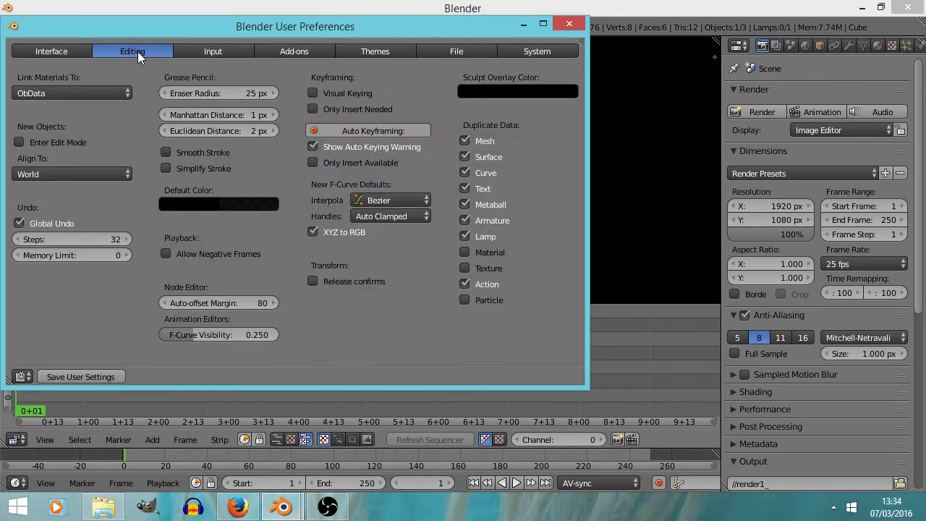
click(283, 53)
click(543, 24)
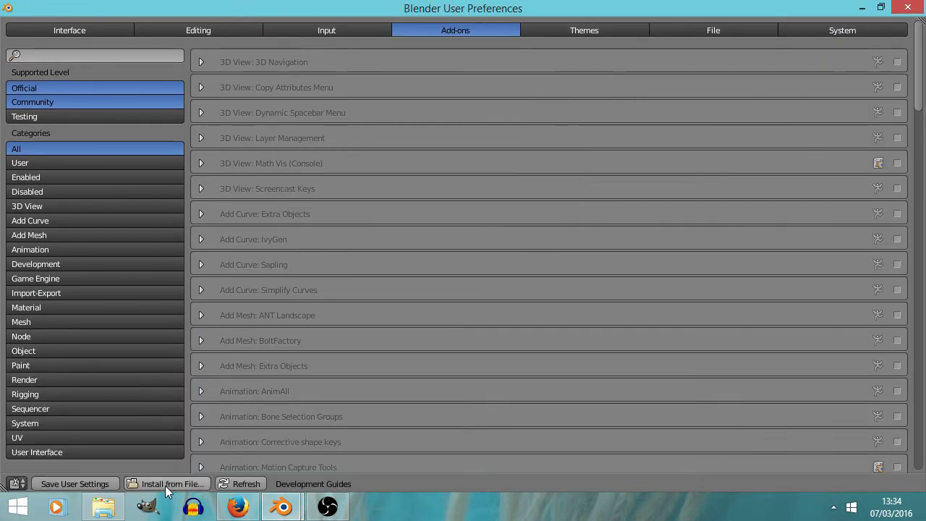
- Install VSE_Transform_Tool.py from the bookmarked addons folder as a Blender add-on
click(165, 484)
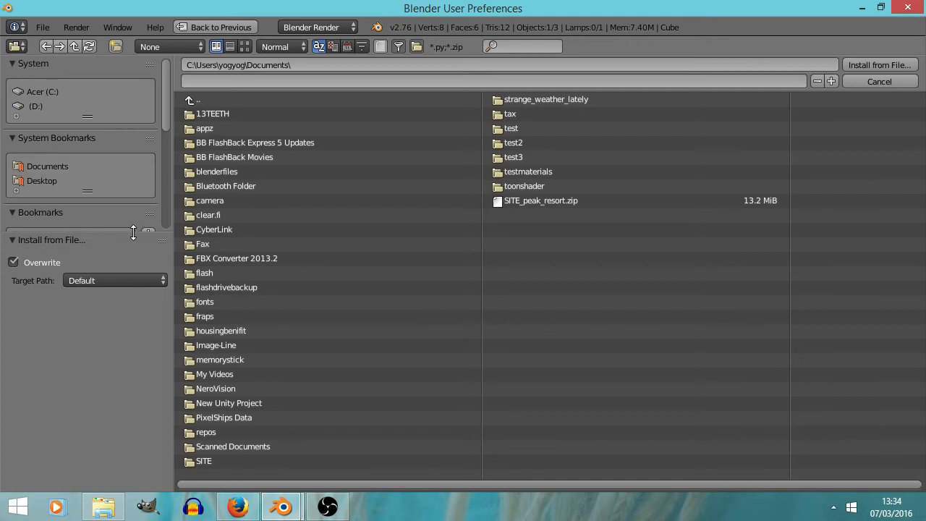
drag(134, 230, 123, 360)
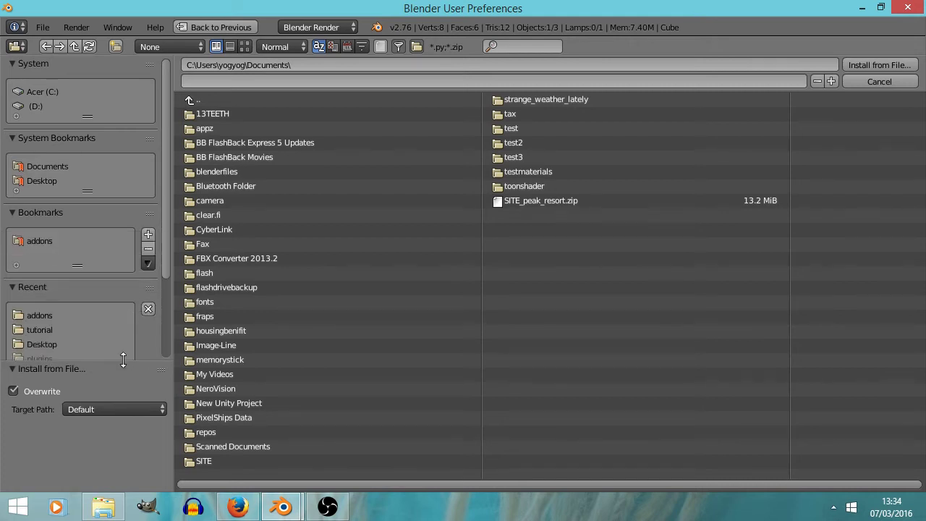
click(43, 241)
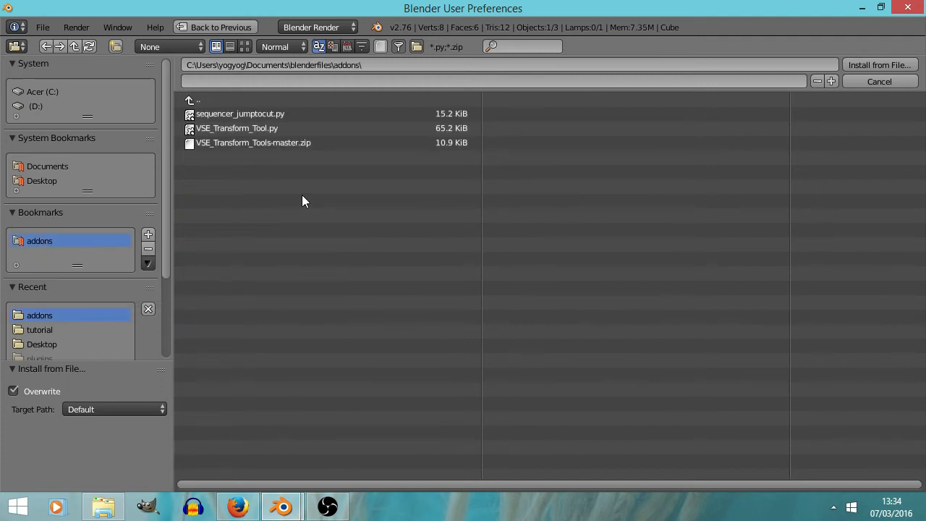
click(254, 133)
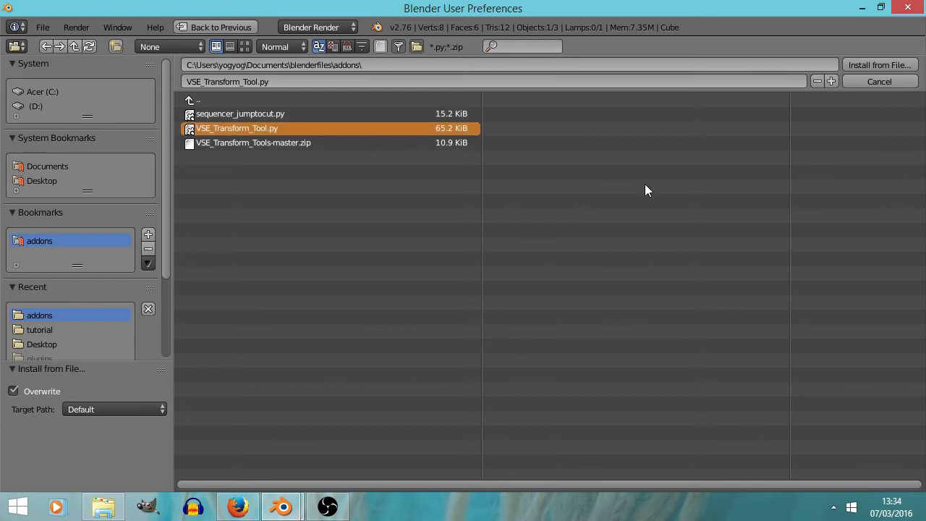
click(861, 61)
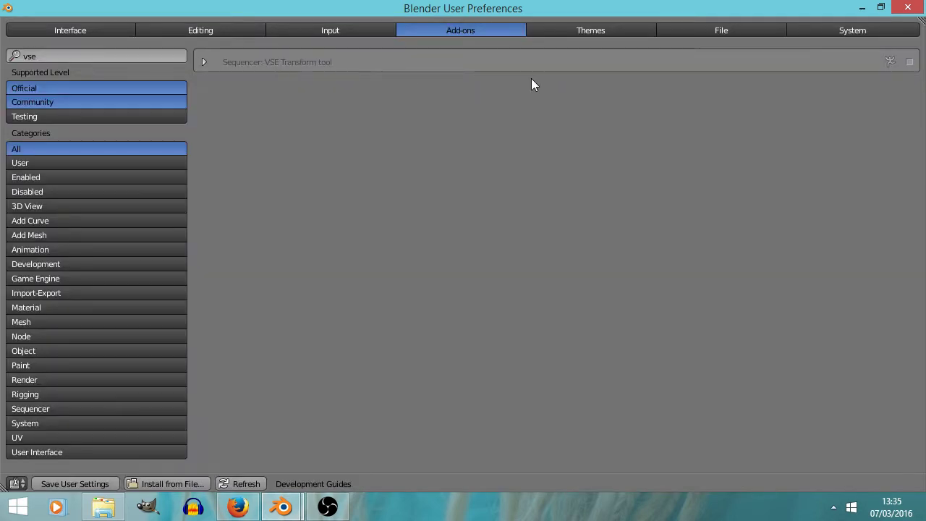
- Enable the Sequencer: VSE Transform tool add-on, filtering the list by 'vse'
click(909, 63)
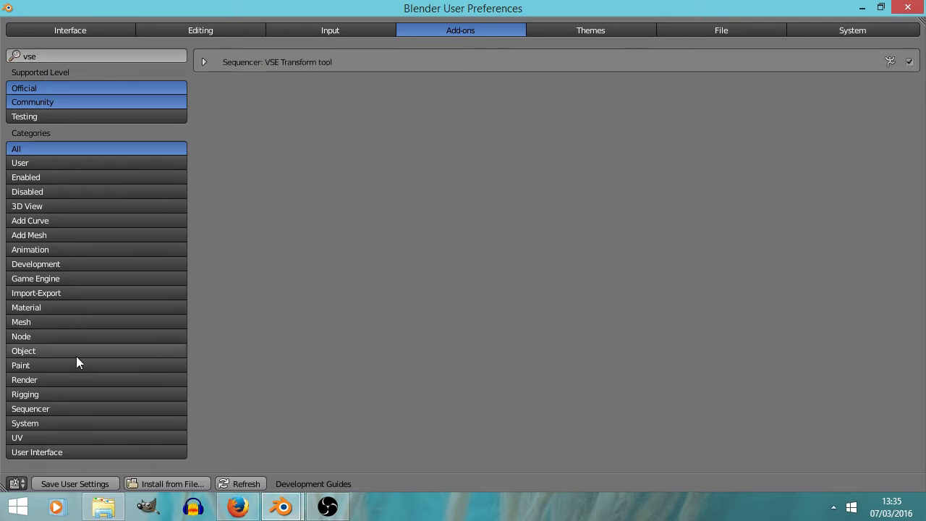
click(72, 484)
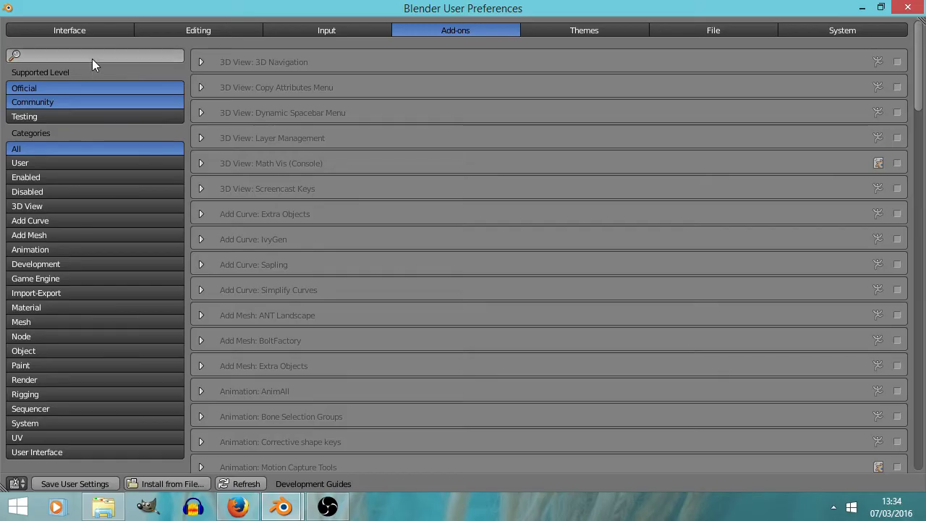
click(92, 57)
text(vse)
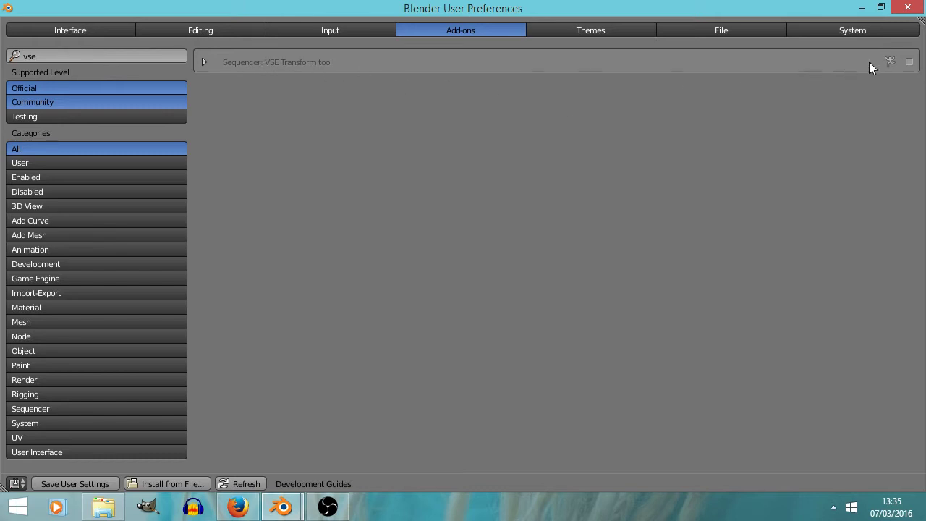
click(909, 62)
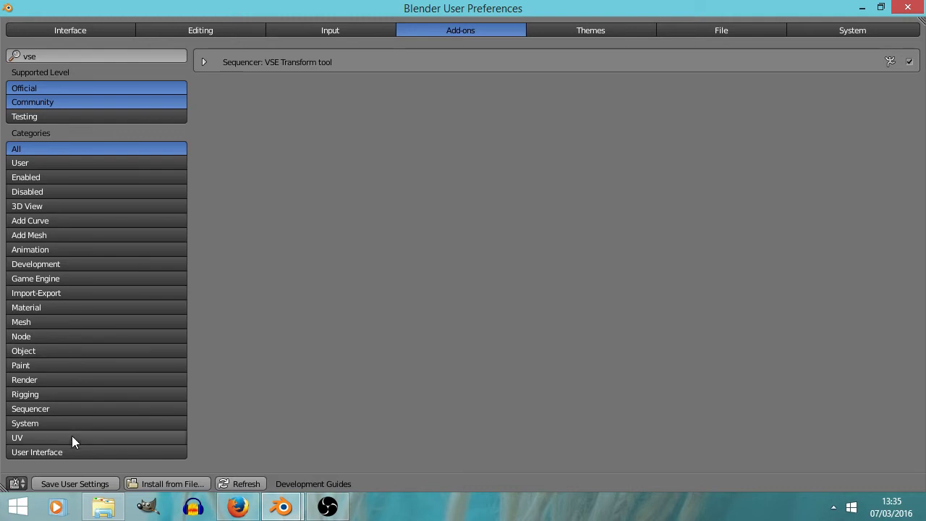
- Clear the add-on search, show the Sequencer category, and save the user settings
click(61, 56)
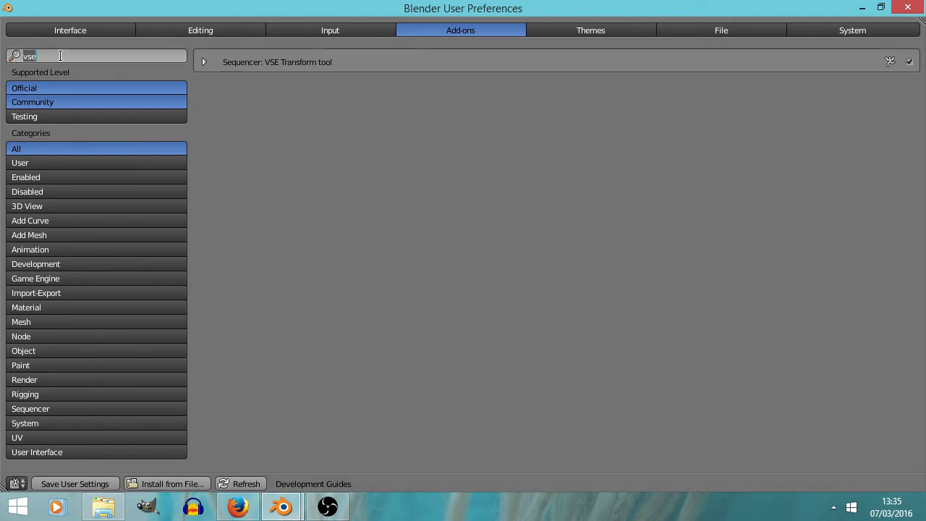
key(BackSpace)
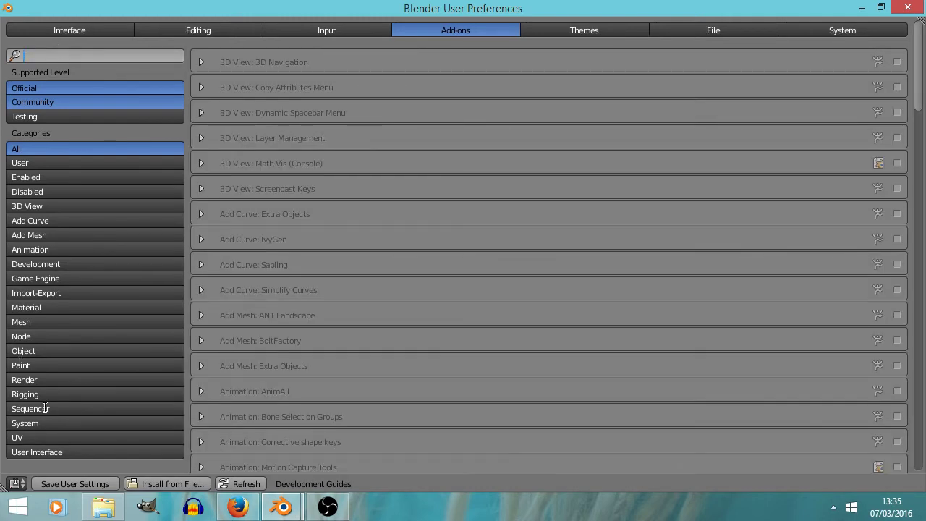
key(Return)
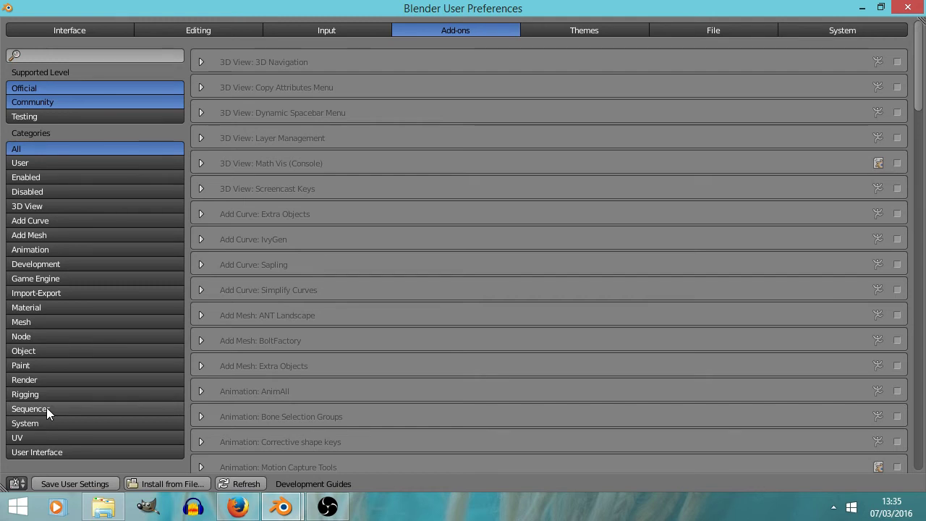
click(46, 409)
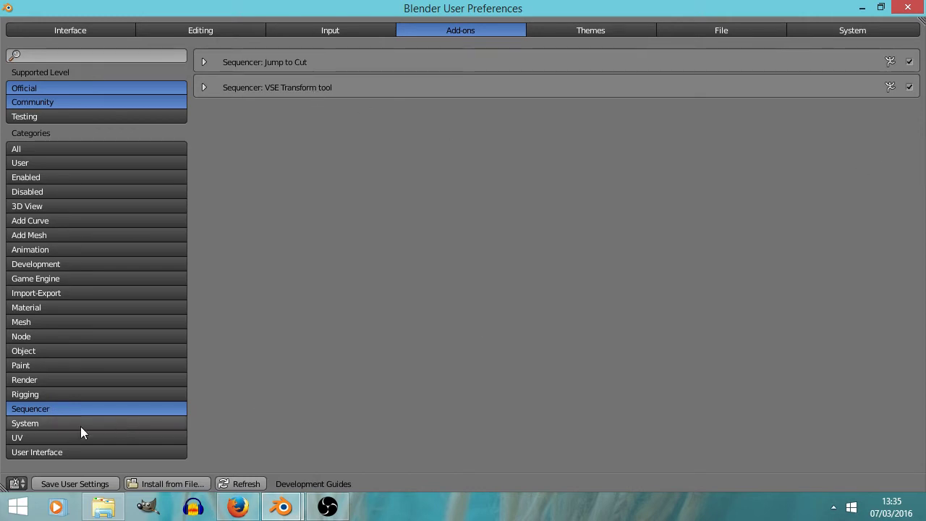
click(73, 484)
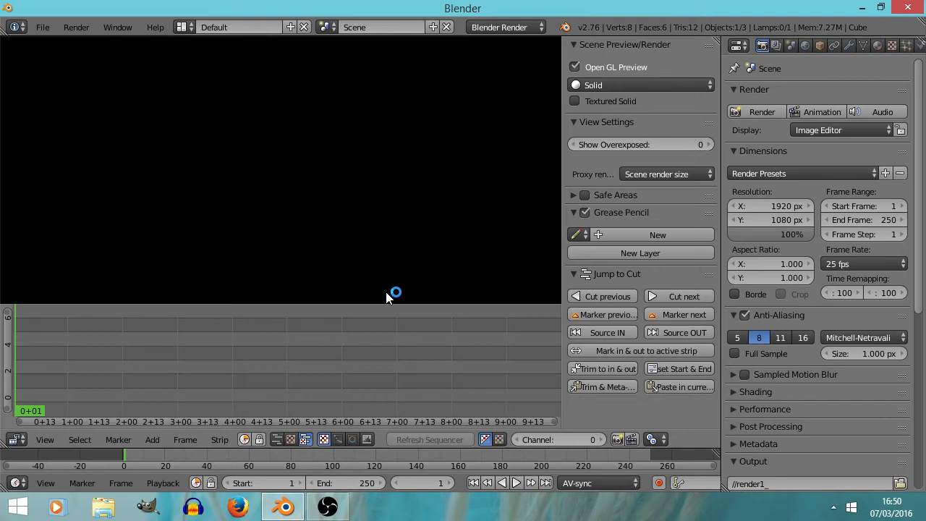
- Open edit.blend from recent files and switch to the Default screen layout
click(42, 28)
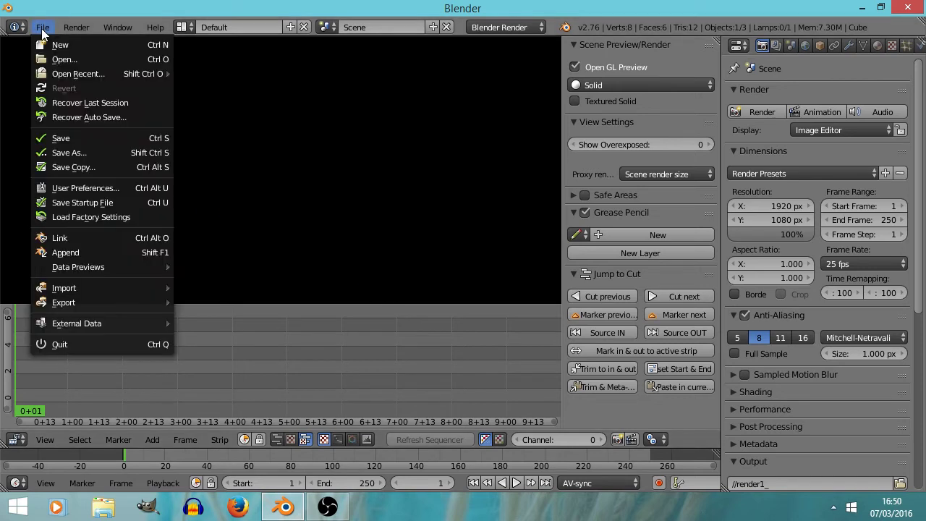
mouse_move(85, 73)
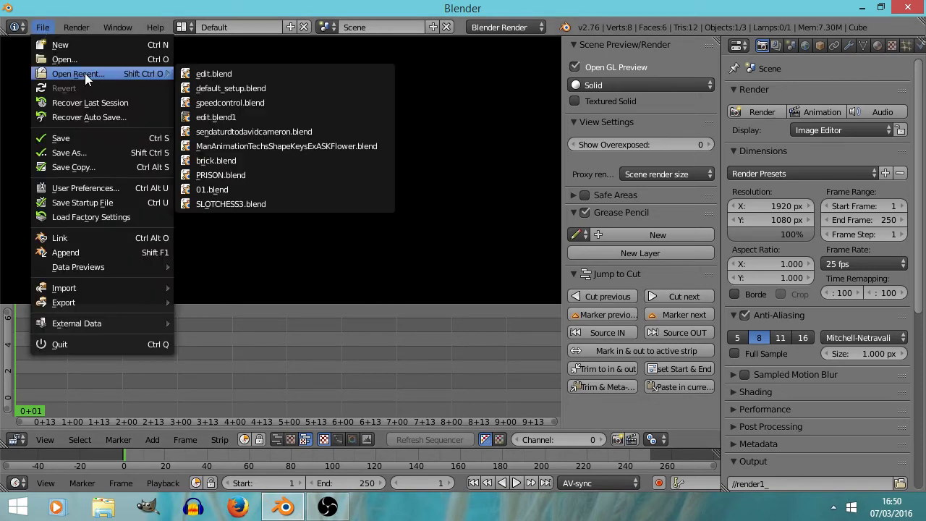
click(219, 71)
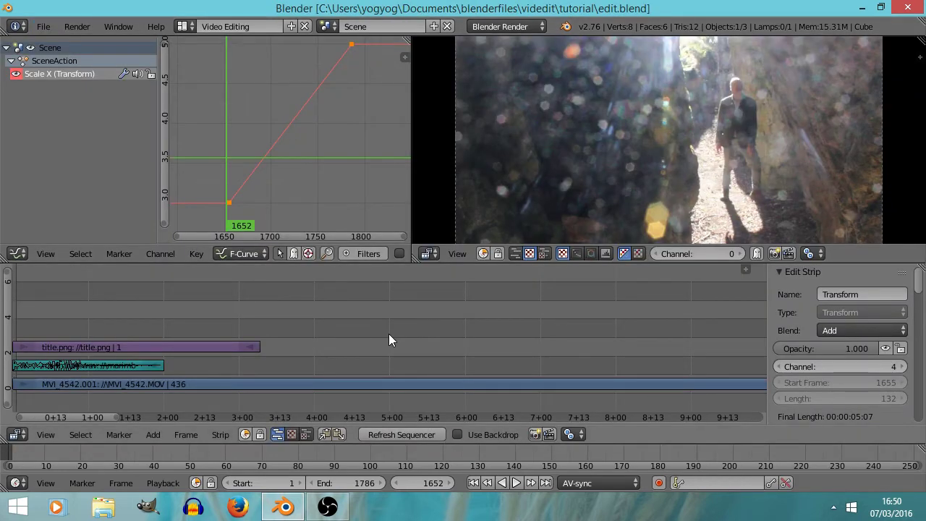
click(187, 26)
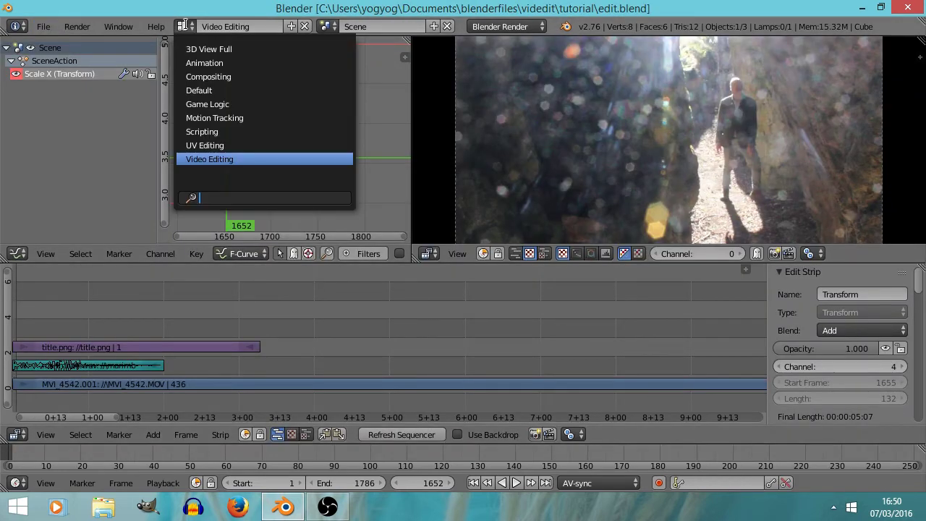
click(224, 90)
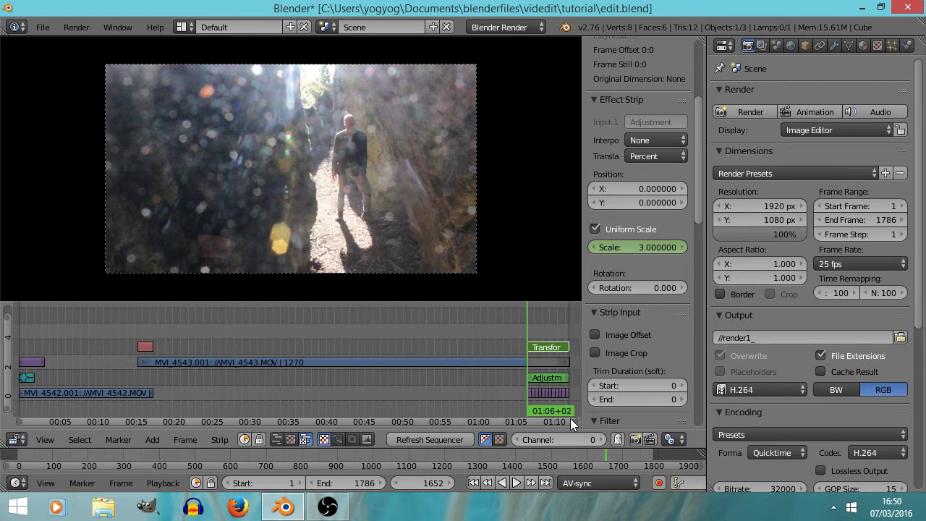
- Zoom the sequencer timeline, put the playhead at frame 41 and select the title.png strip
drag(570, 418, 176, 455)
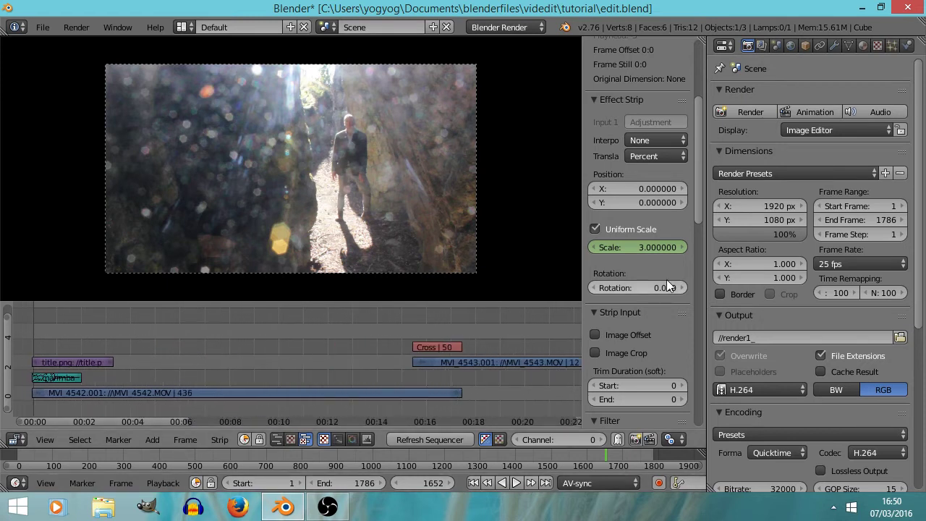
scroll(666, 279, down, 18)
scroll(666, 279, down, 3)
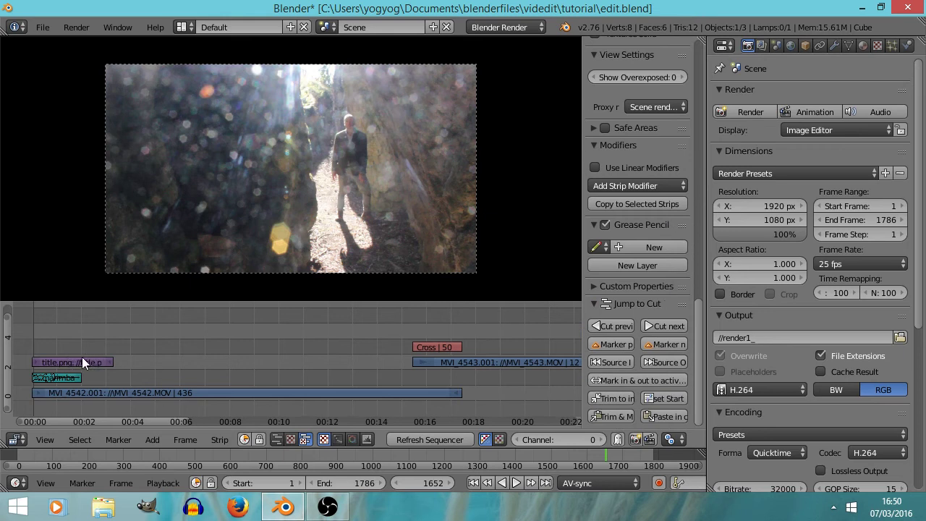
click(72, 332)
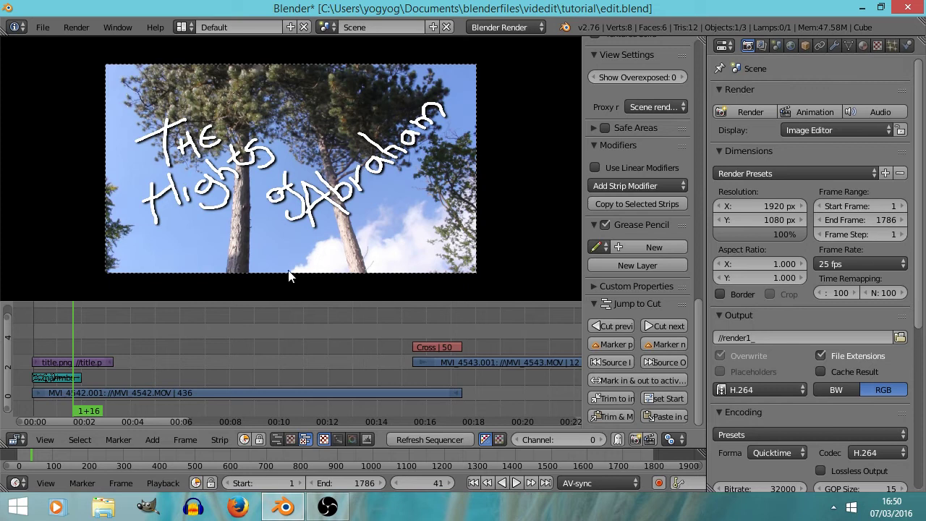
click(81, 363)
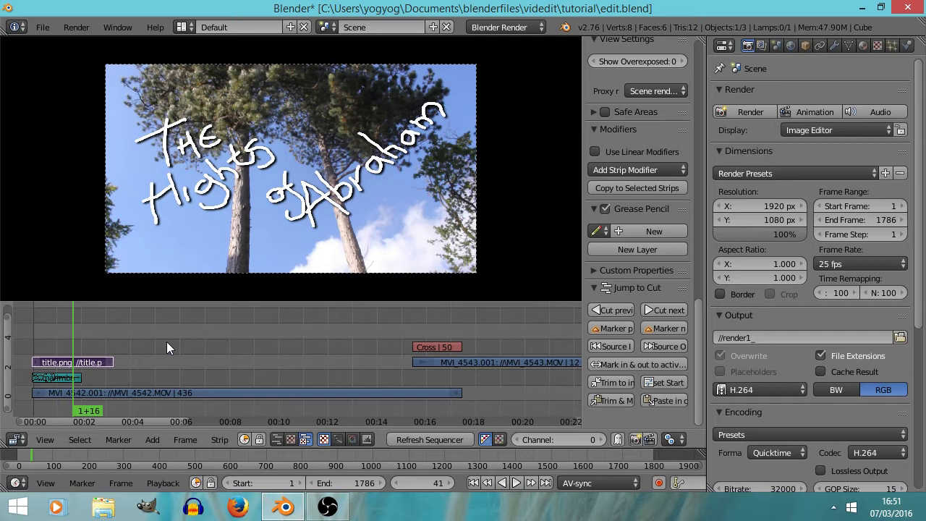
- Add a Transform effect to title.png, select the [TR]-title.png strip and start grabbing it
key(shift+a)
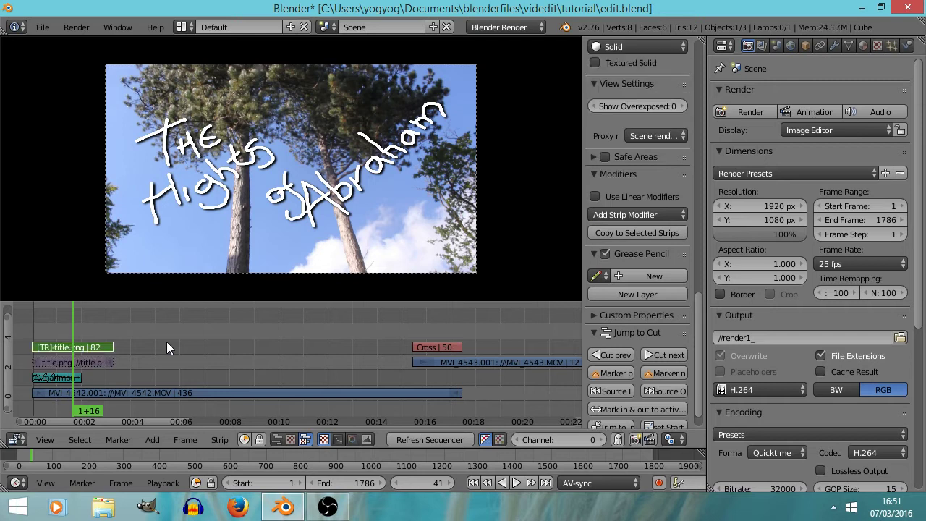
right_click(67, 345)
key(g)
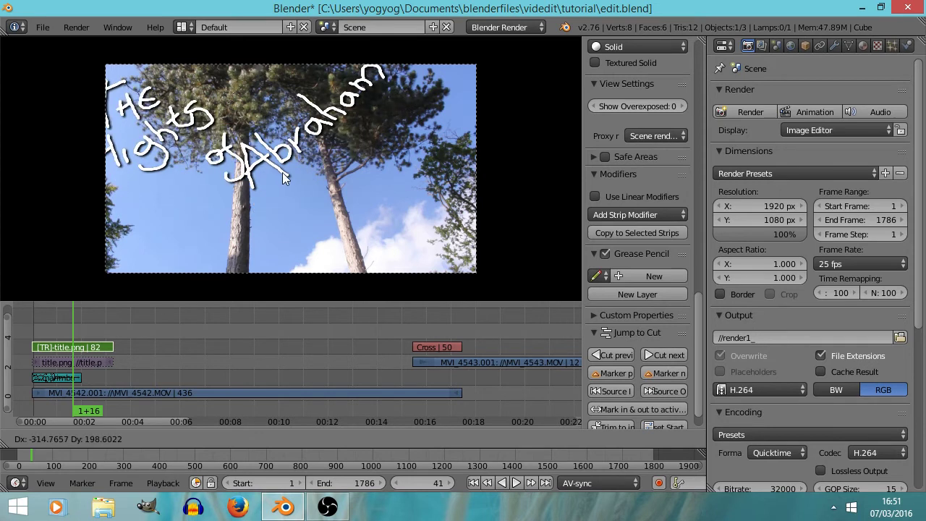
- Move the title constrained to the X then Y axis, confirm, then undo the move
key(x)
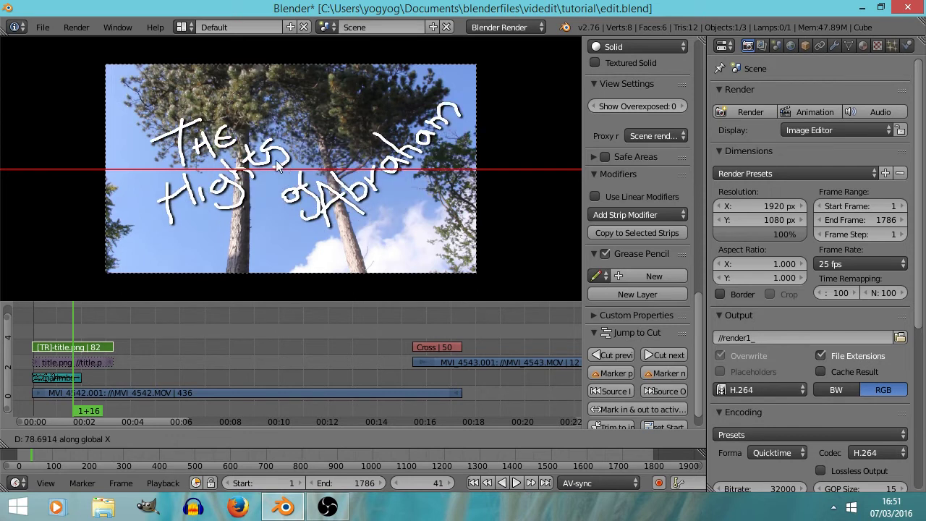
key(y)
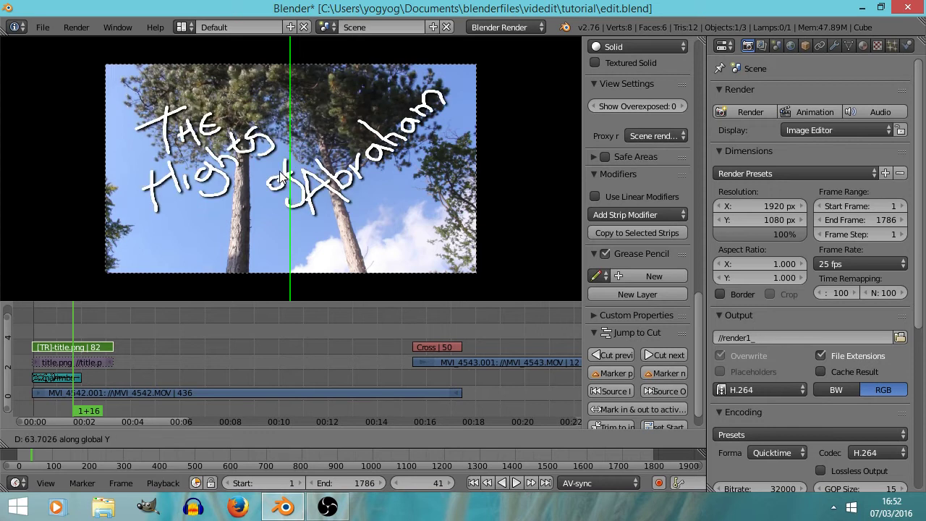
click(235, 126)
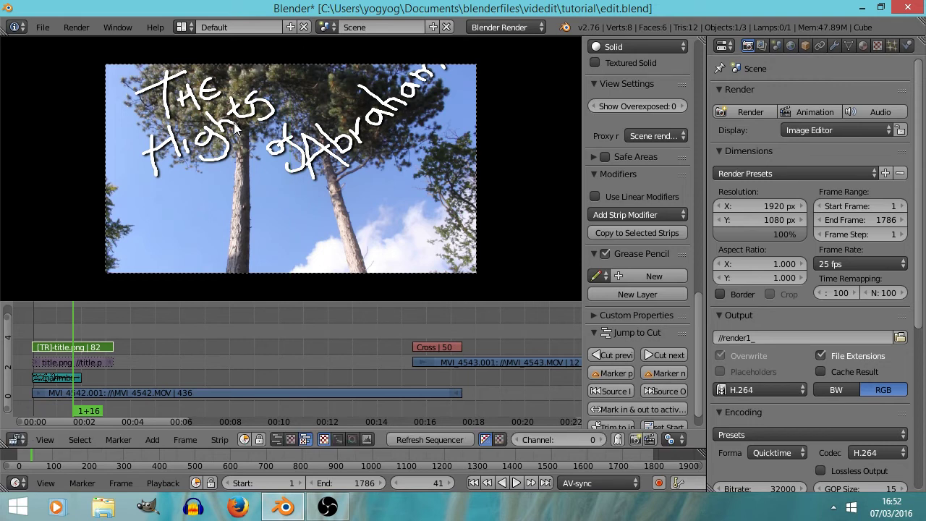
key(ctrl+z)
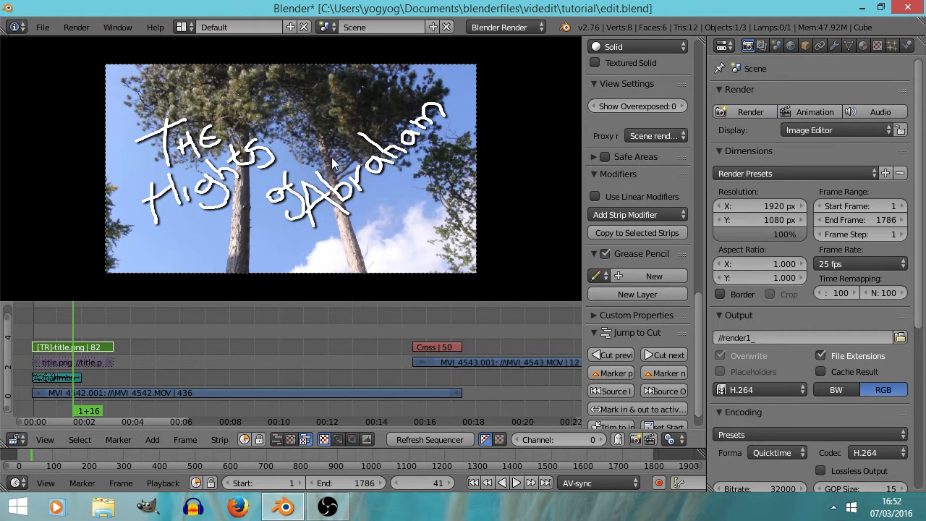
- Rotate the title about -32° and move it down along the vertical axis
key(r)
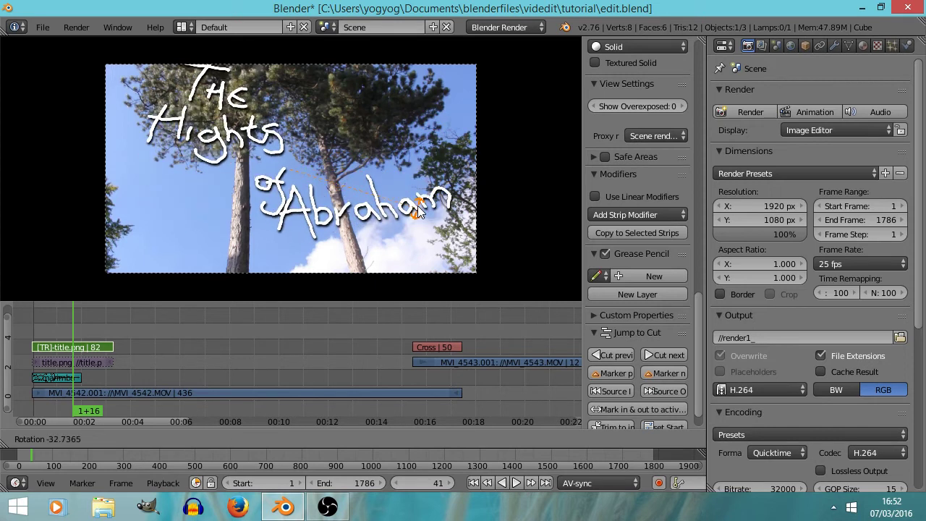
click(418, 207)
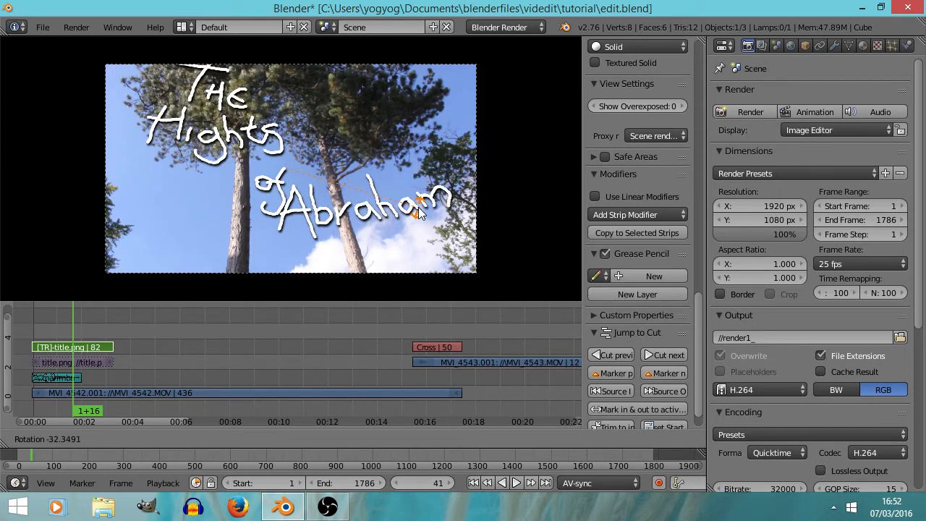
key(g)
key(y)
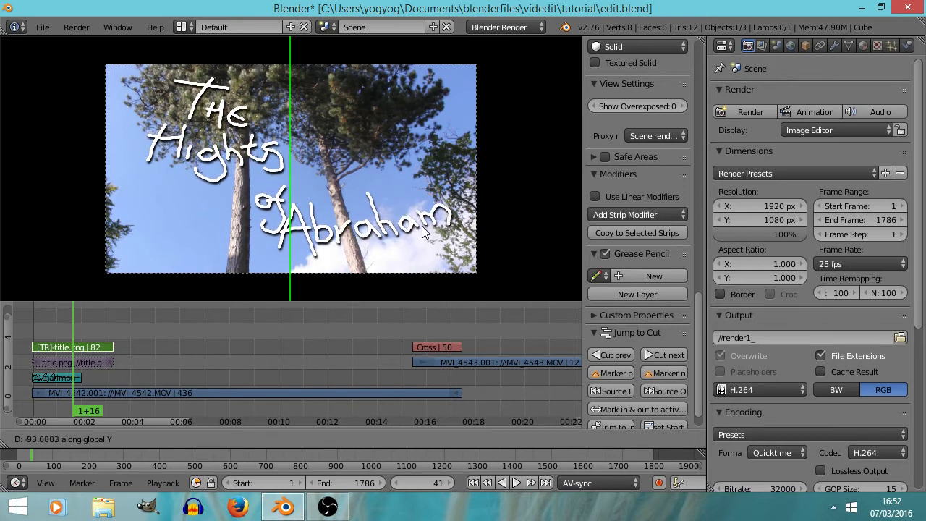
click(422, 225)
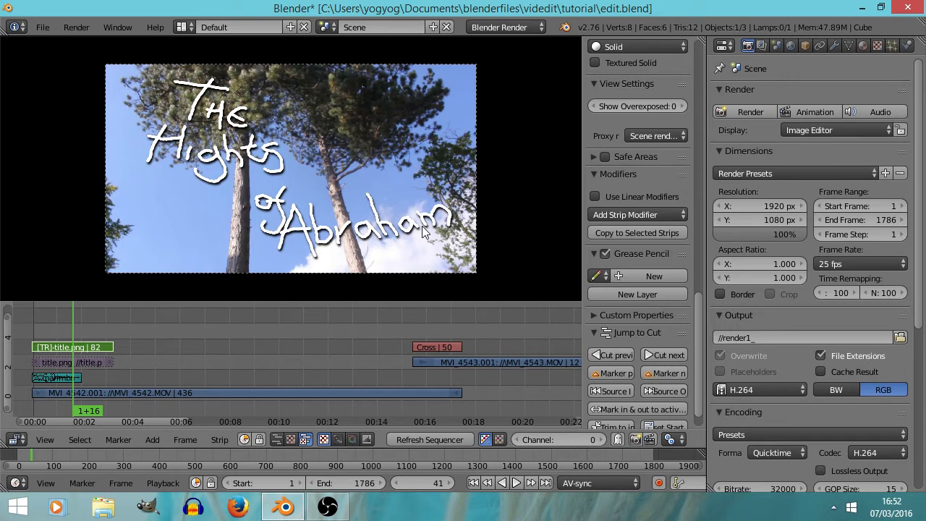
- Scale the title to about 0.63, then begin scaling along its local X axis
key(s)
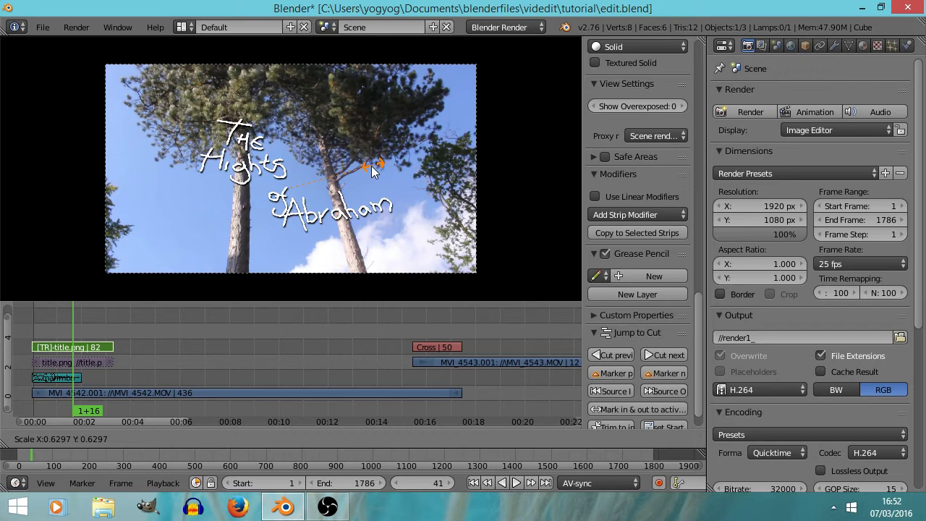
click(371, 166)
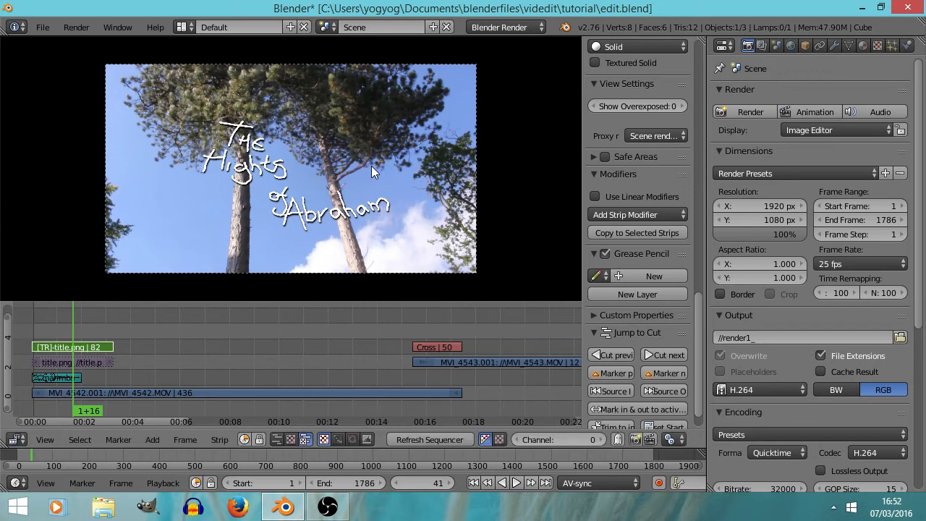
key(s)
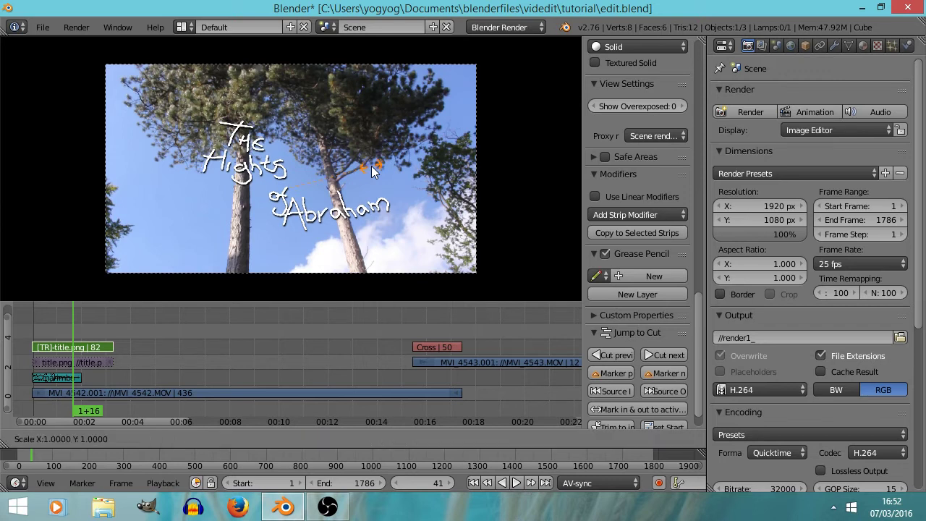
key(x)
key(x)
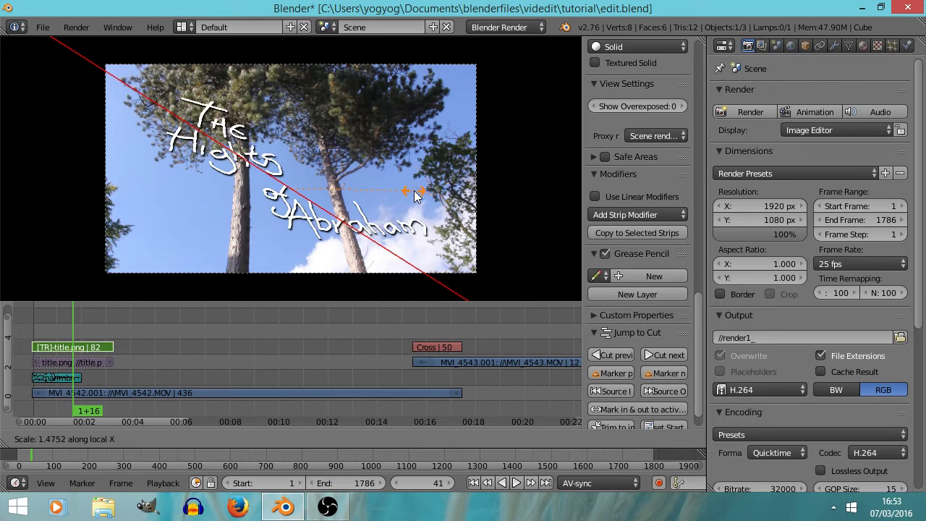
- Redo the title's horizontal stretch along X, then stretch it taller along Y
click(416, 196)
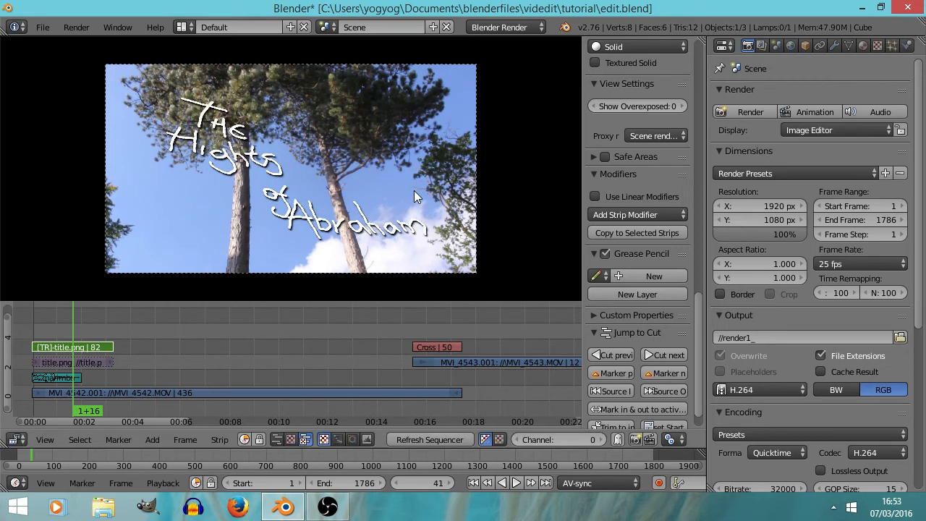
key(ctrl+z)
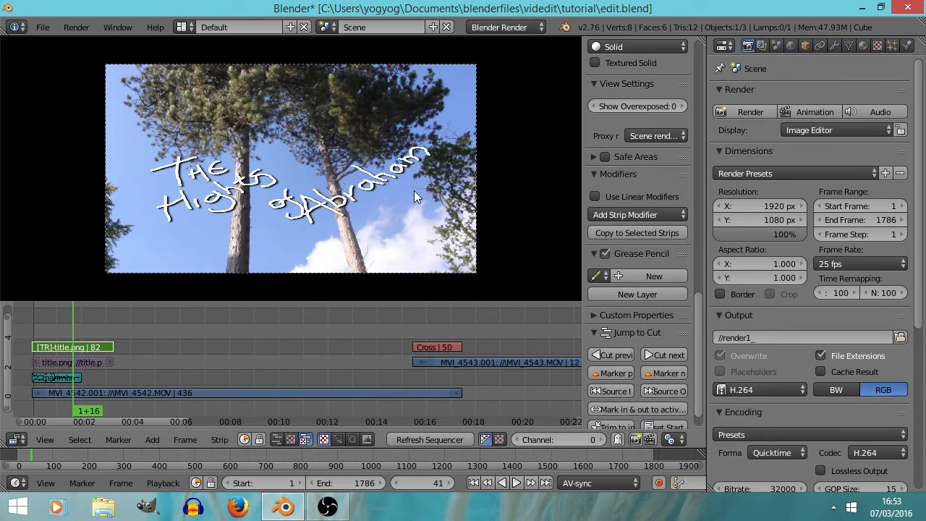
key(s)
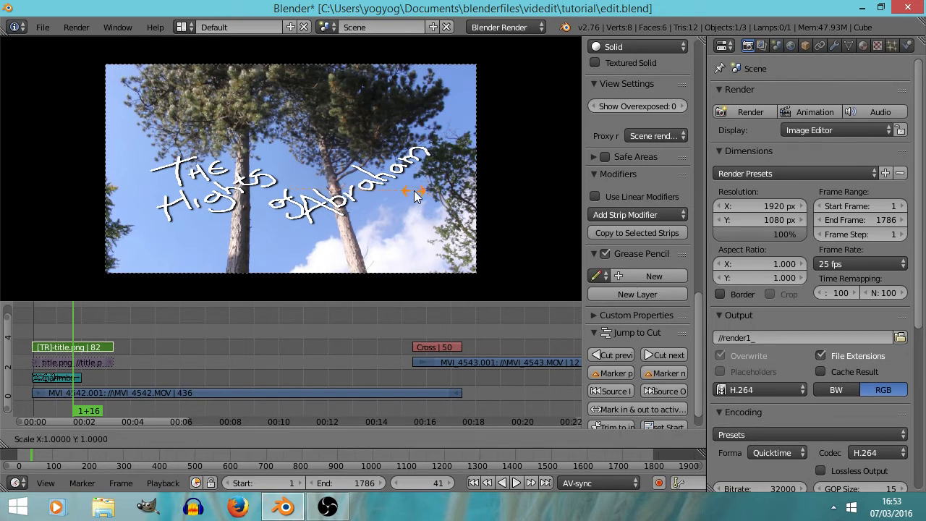
key(x)
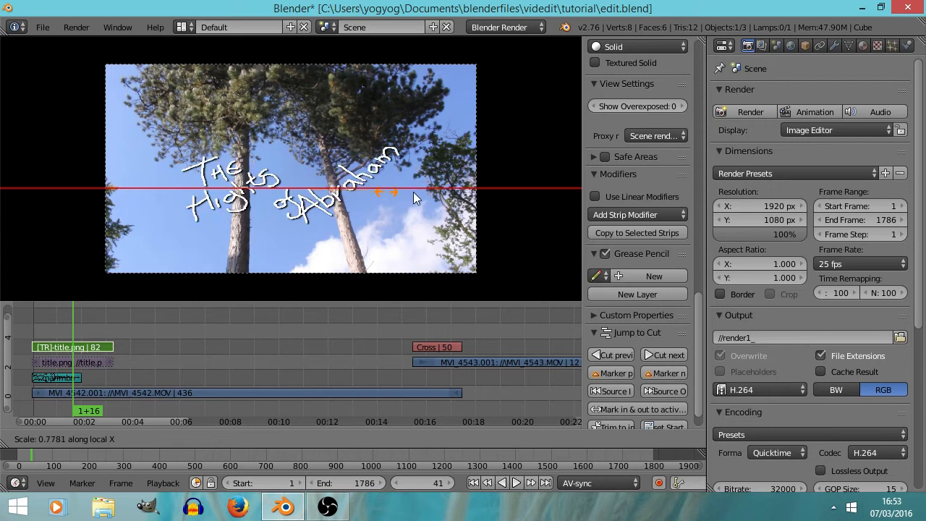
click(413, 192)
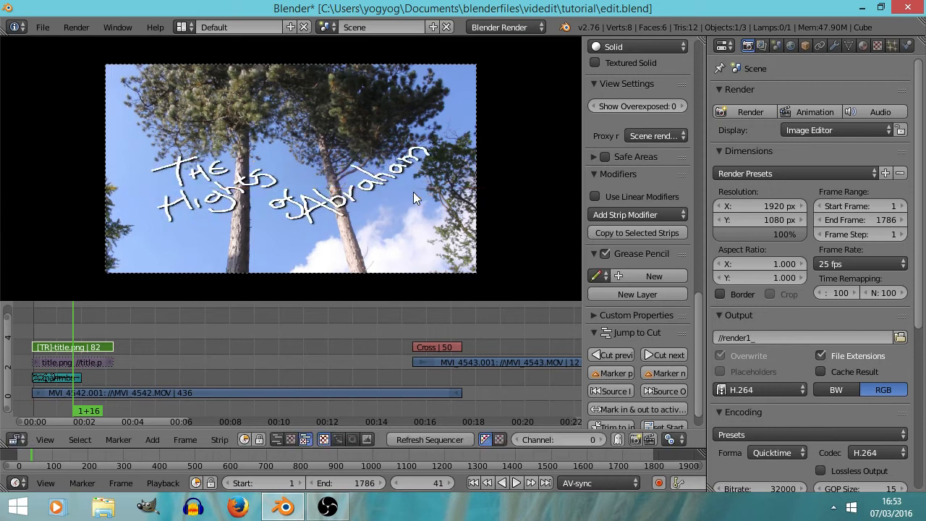
key(s)
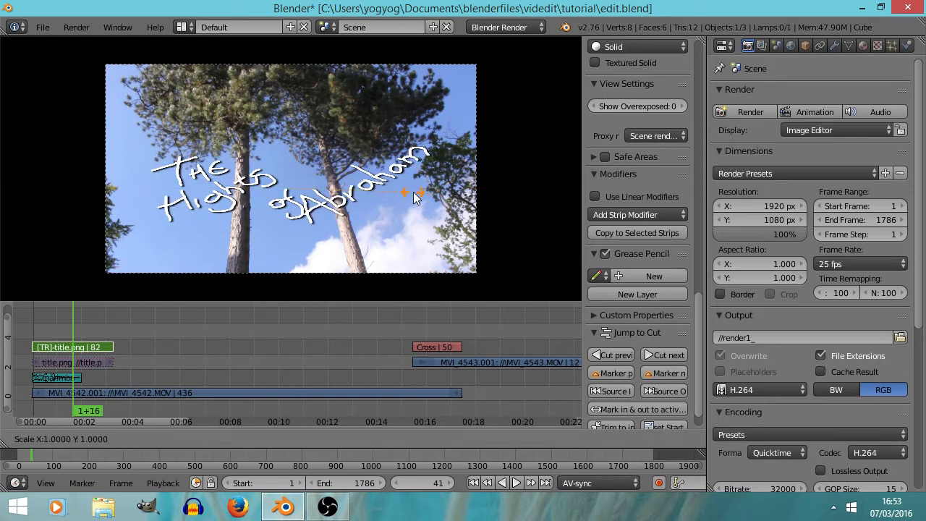
key(y)
key(y)
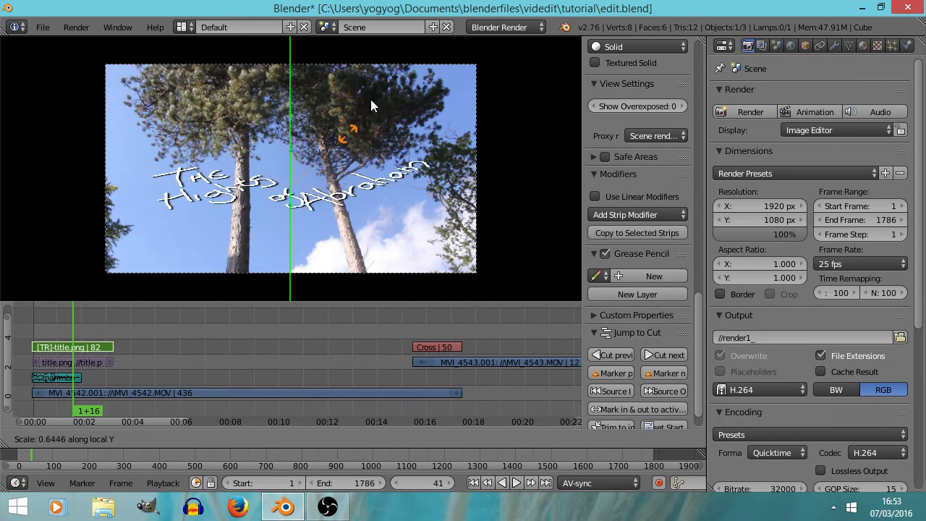
click(380, 58)
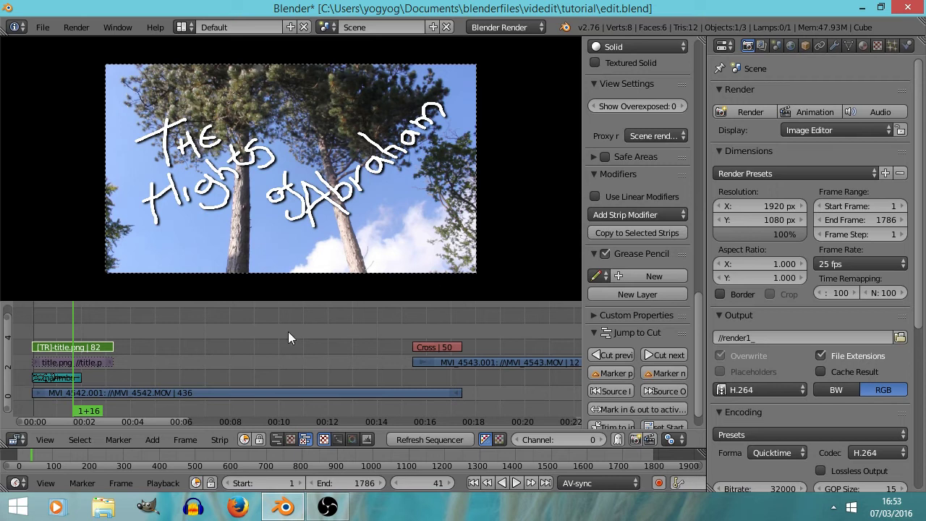
- At frame 1, shrink the title to about 0.49 scale and keyframe its Scale
click(33, 326)
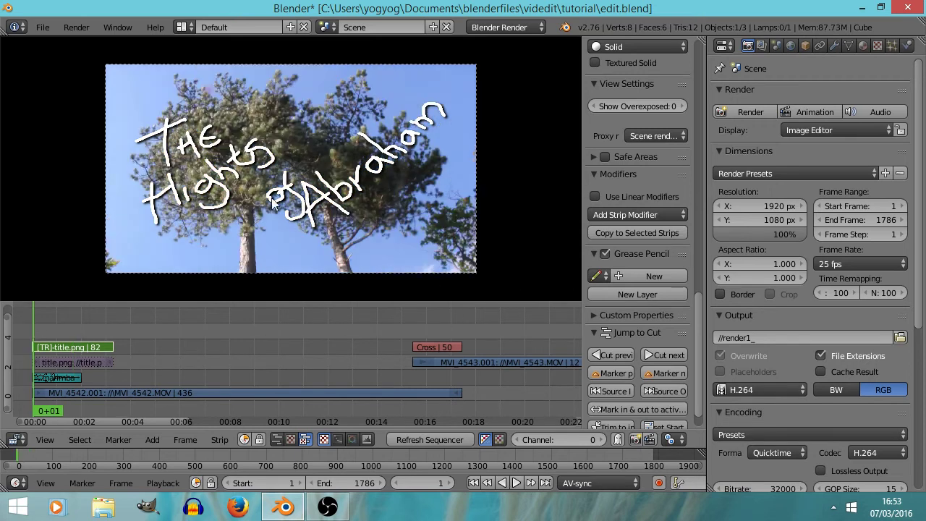
key(s)
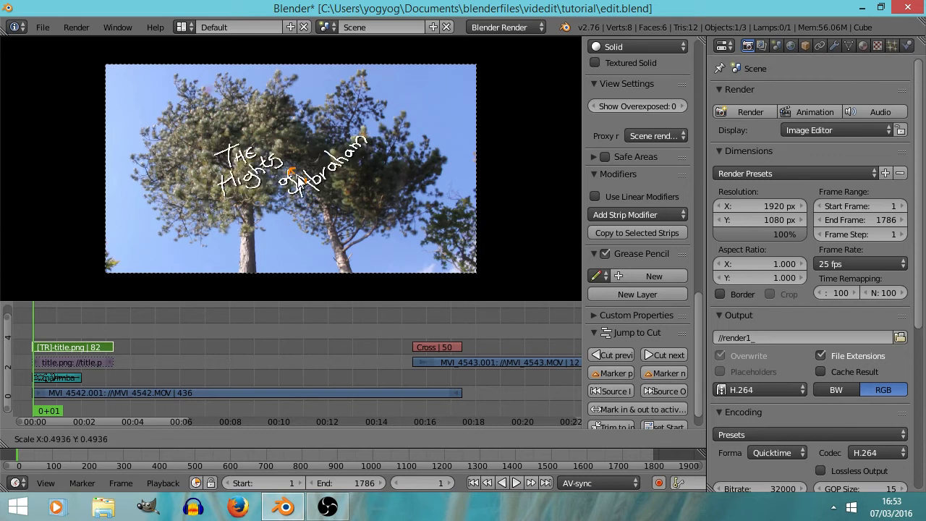
click(298, 177)
key(i)
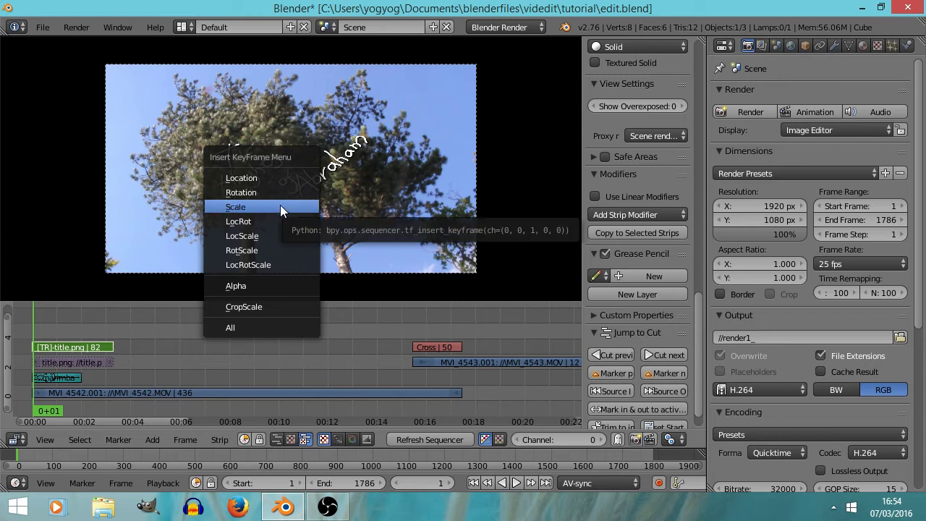
click(281, 208)
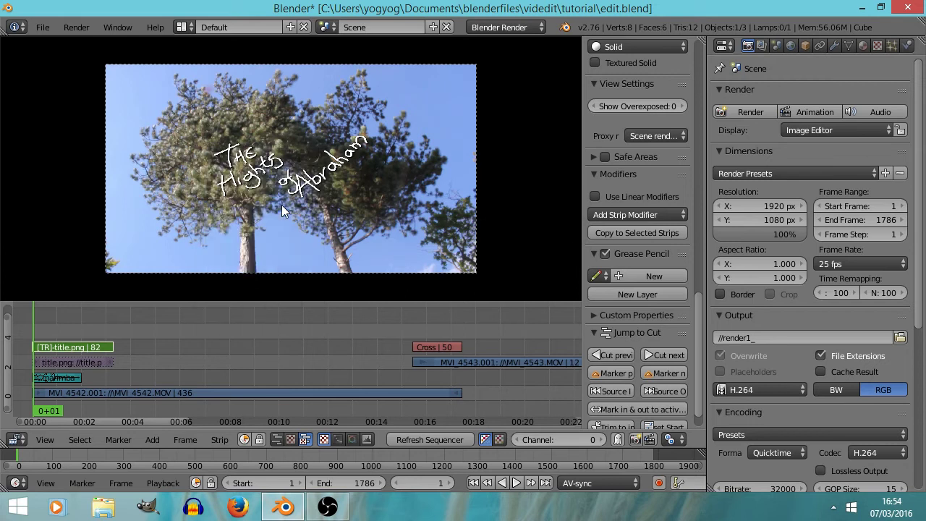
- Move to frame 81, the last frame of the title strip
click(113, 330)
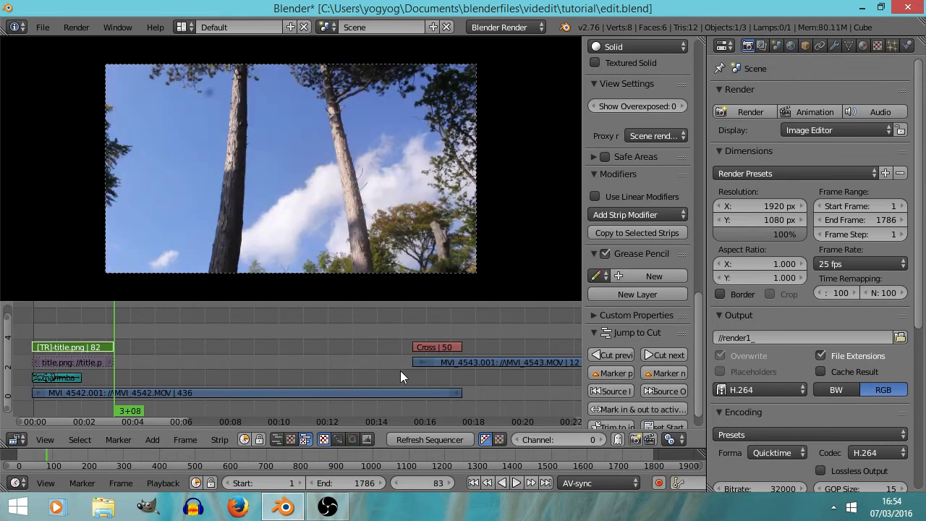
click(606, 354)
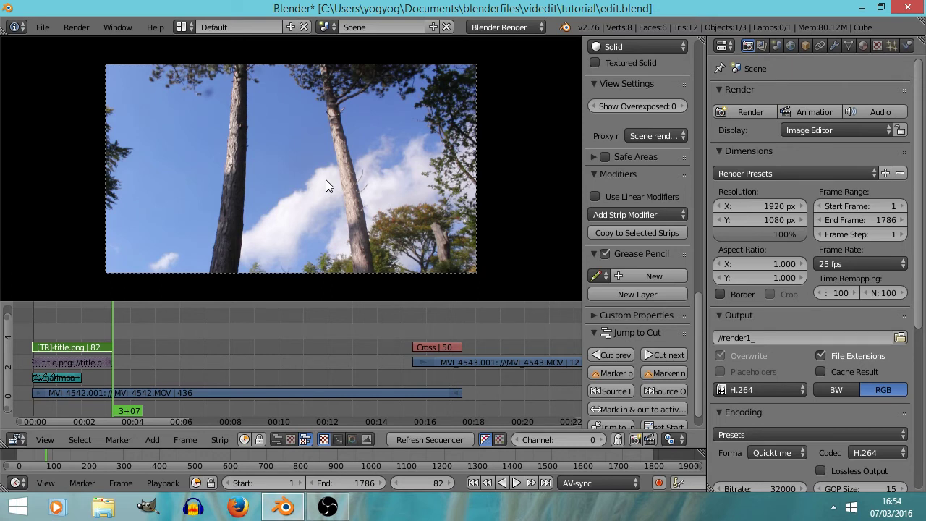
key(Left)
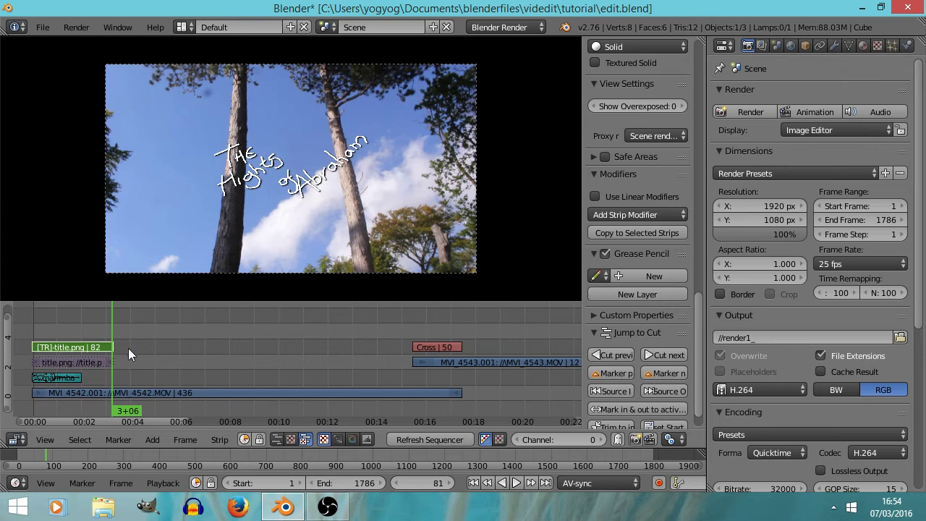
drag(288, 182, 289, 186)
key(ctrl+z)
key(ctrl+z)
- Enlarge the title about 9.7x, keyframe its Scale, and preview the zoom in reverse
key(s)
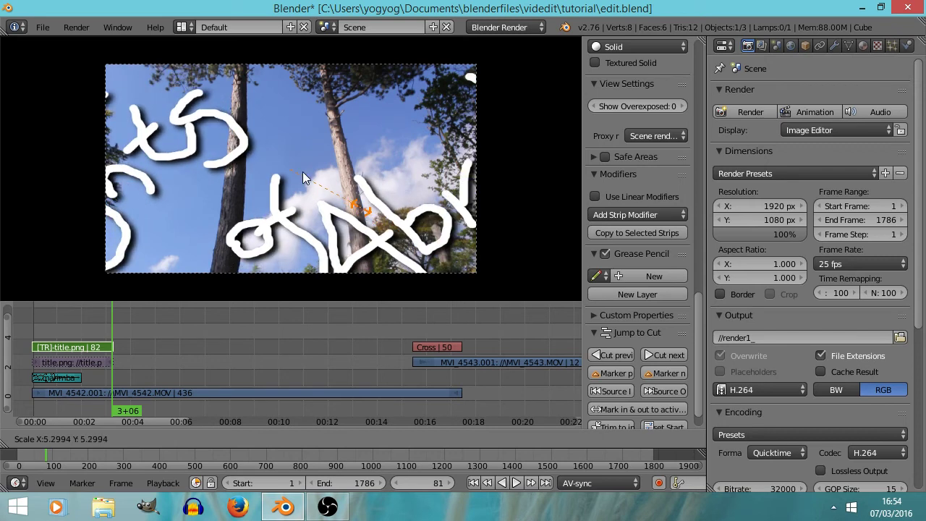
click(386, 239)
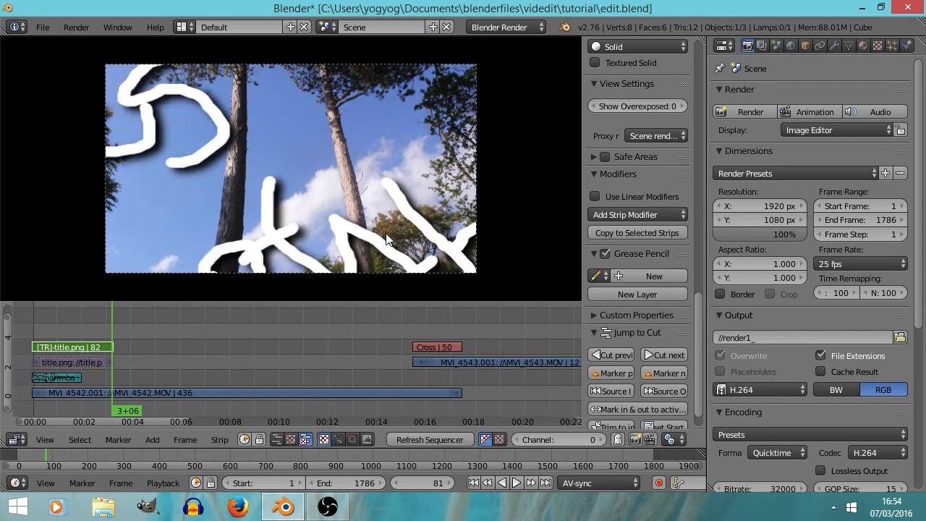
key(i)
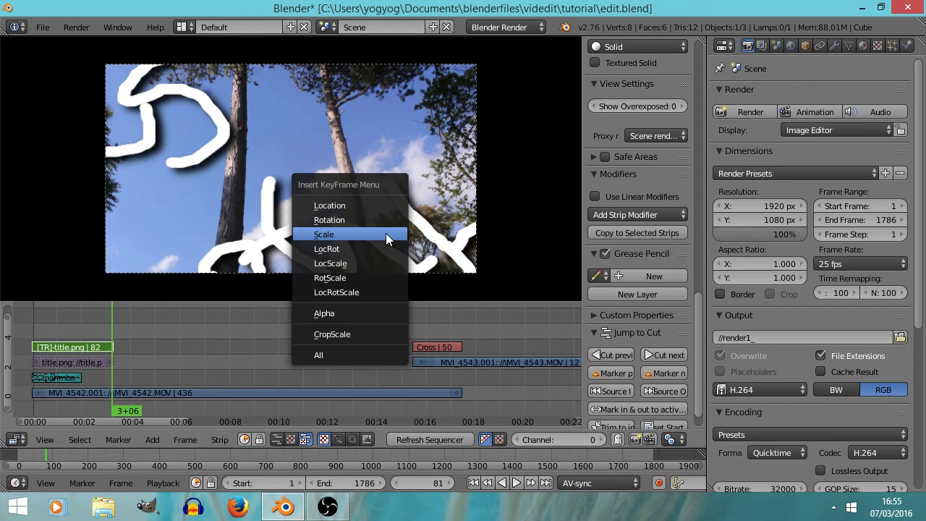
click(386, 238)
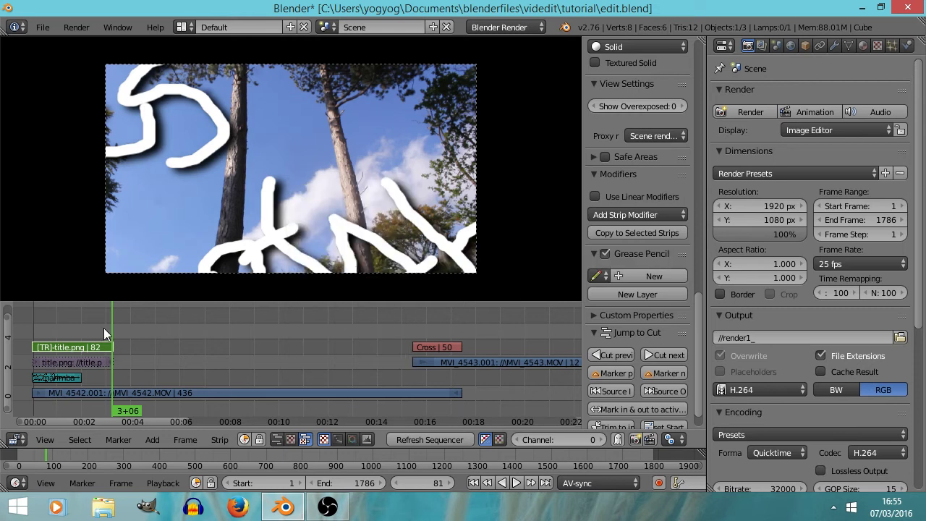
key(shift+alt+a)
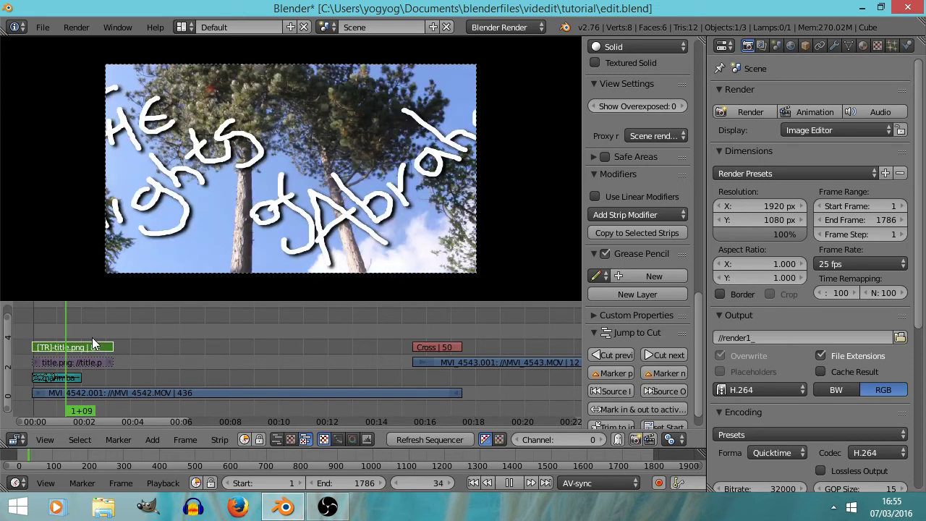
- Replay the zoom and scroll the sidebar to the Effect Strip panel showing scale 3.737448
key(alt+a)
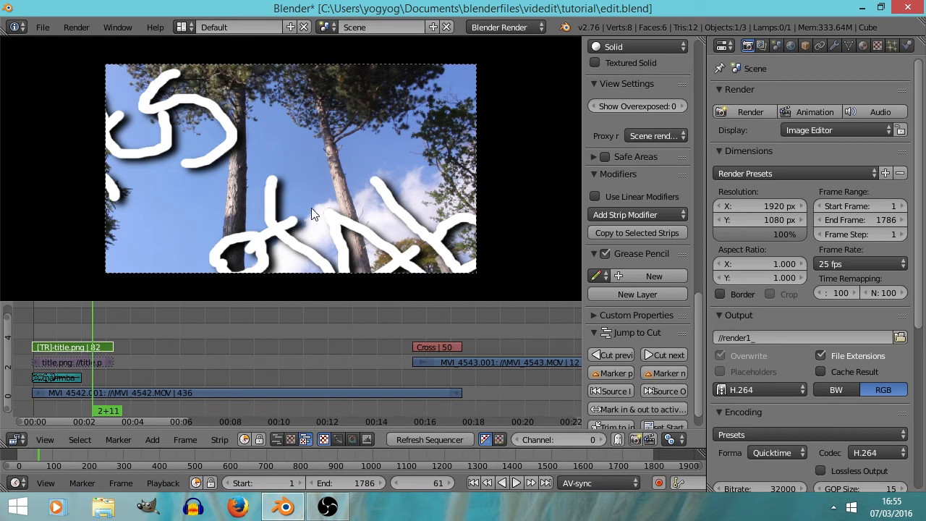
key(alt+a)
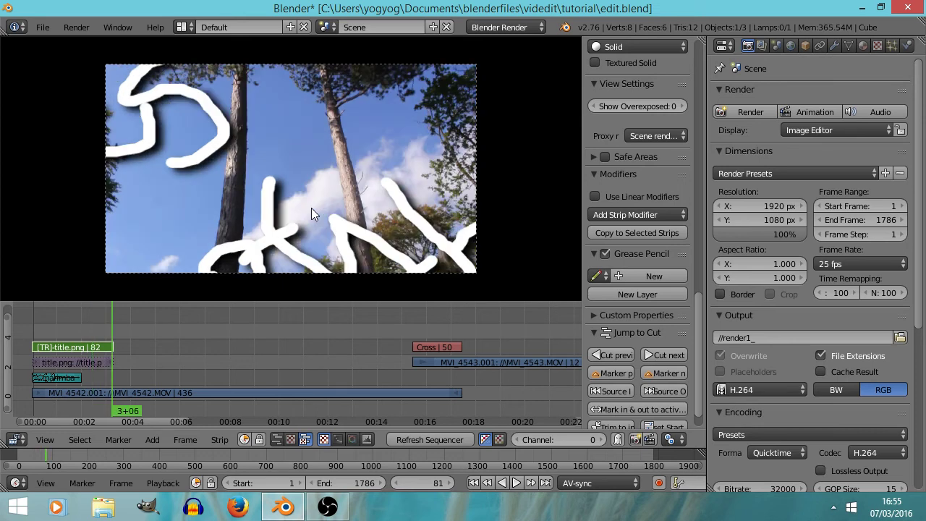
key(shift+Left)
key(ctrl+z)
mouse_move(698, 313)
mouse_down()
mouse_move(708, 89)
mouse_move(707, 99)
mouse_up()
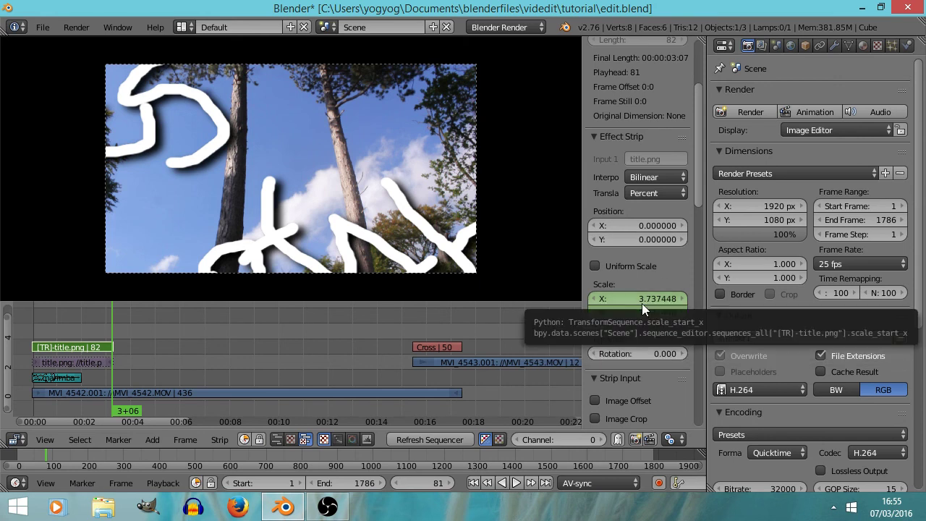
- Check the title's 0.493560 scale at frame 1 and frame 68, then select the title.png strip
key(shift+Left)
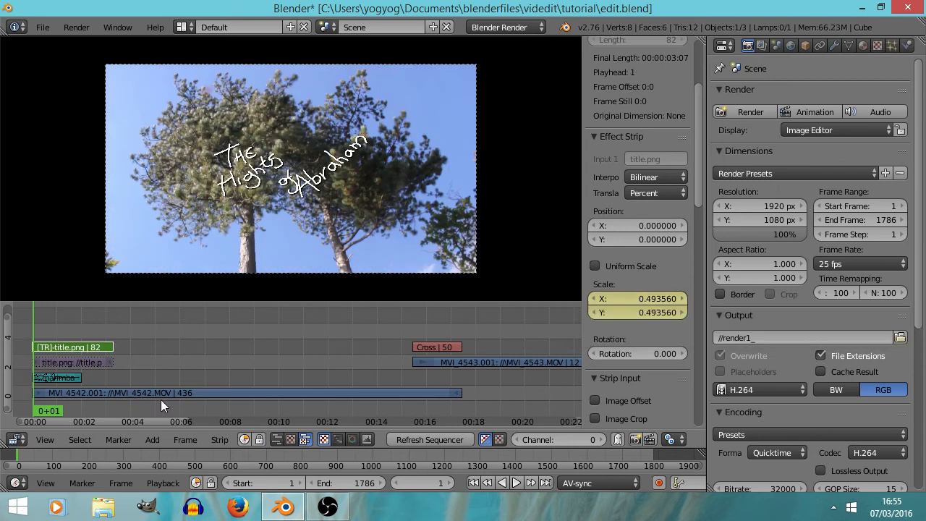
right_click(79, 365)
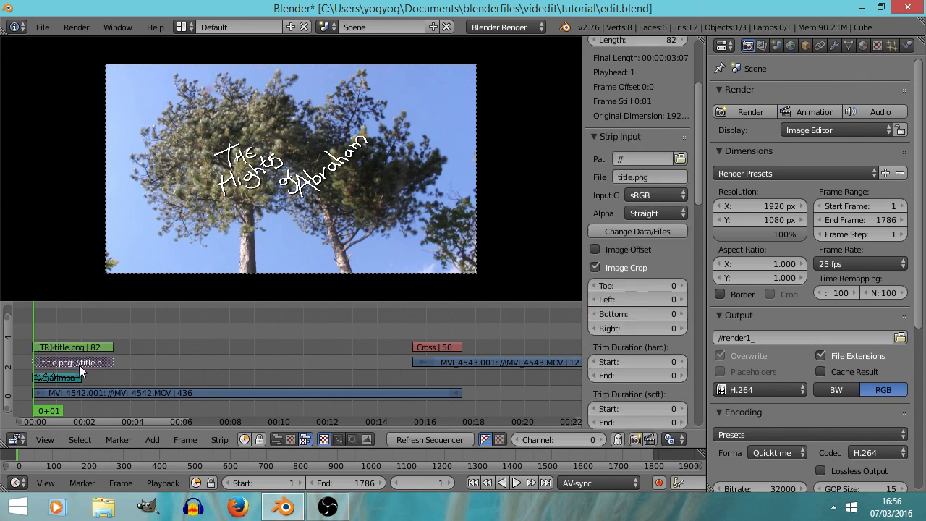
right_click(81, 351)
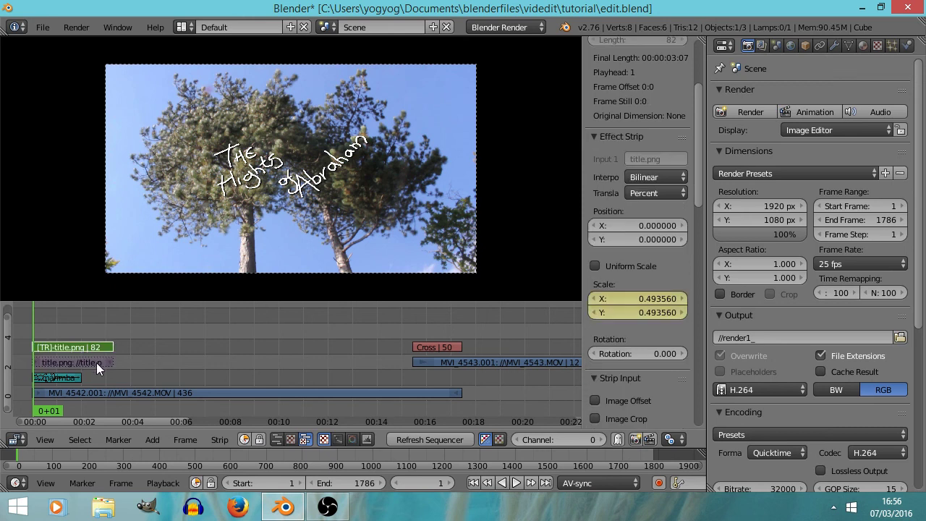
click(99, 365)
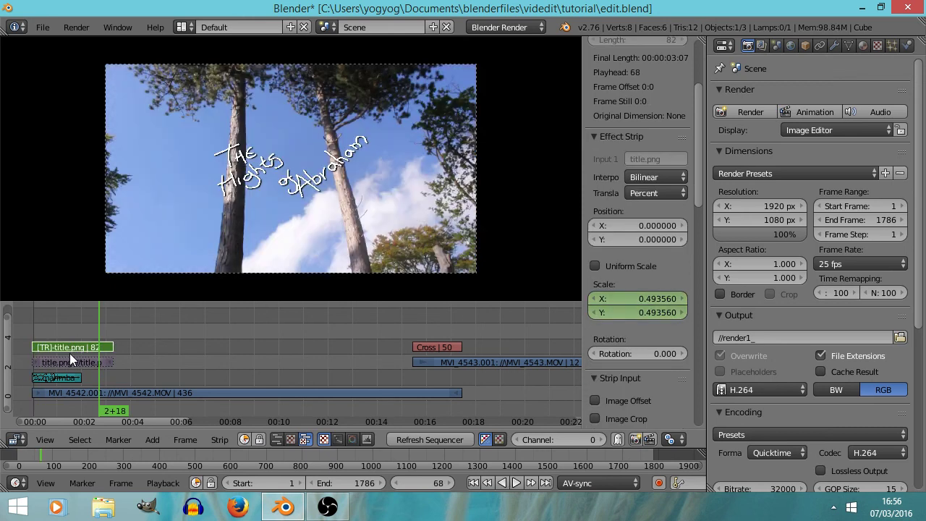
right_click(80, 365)
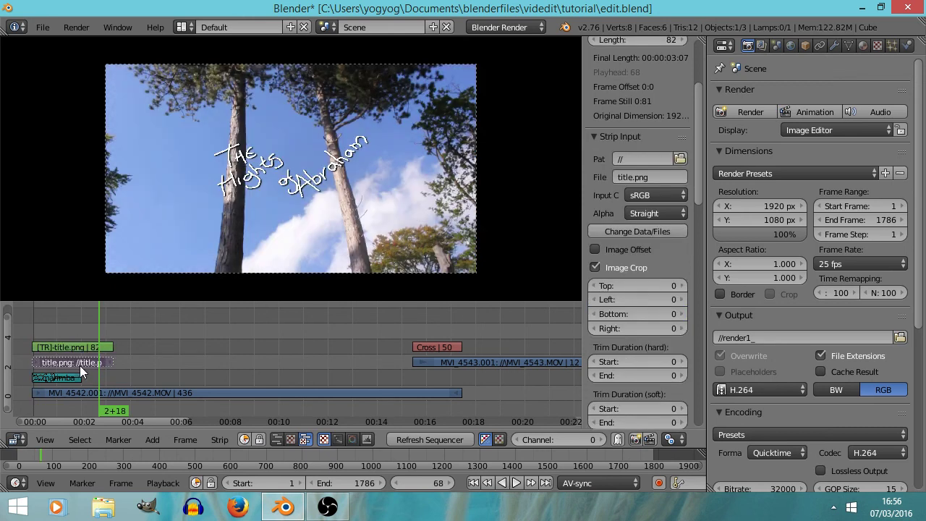